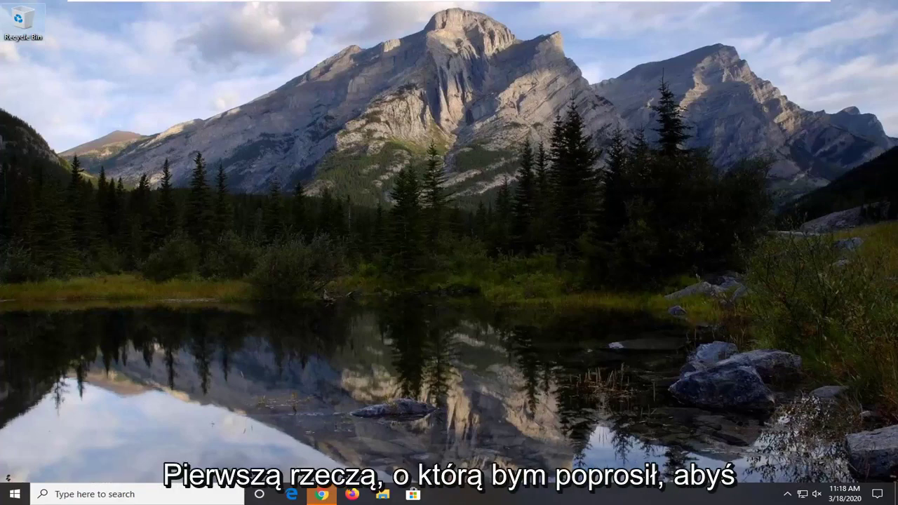
# Find Command Prompt with the search term "cmd" and run it as administrator.
pyautogui.click(3, 498)
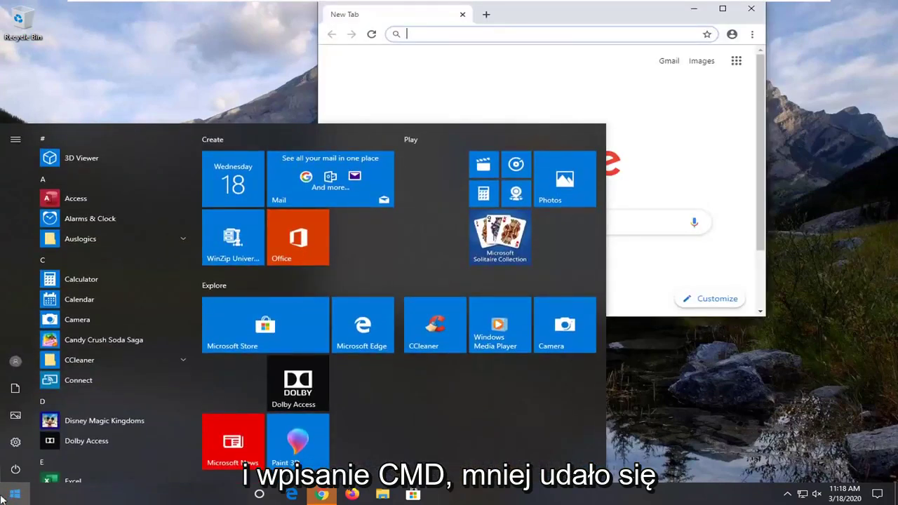
pyautogui.write('cmd')
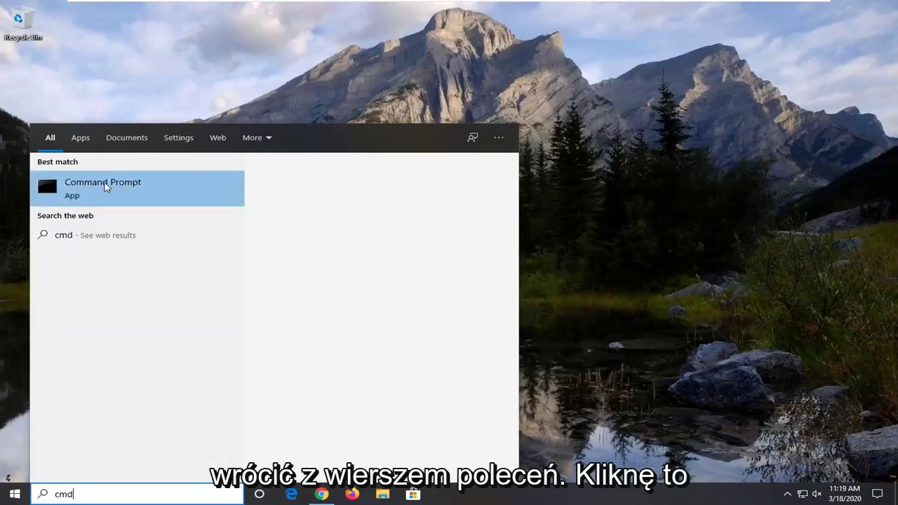
pyautogui.rightClick(105, 186)
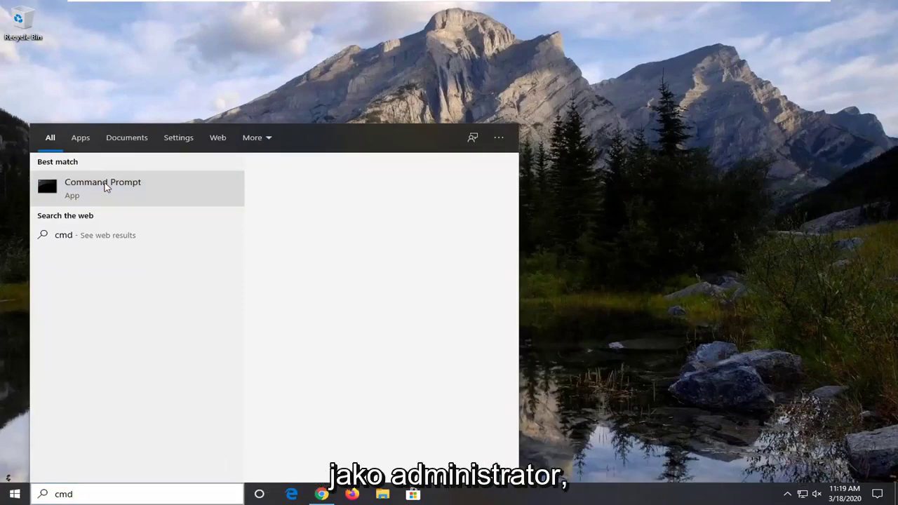
pyautogui.rightClick(138, 193)
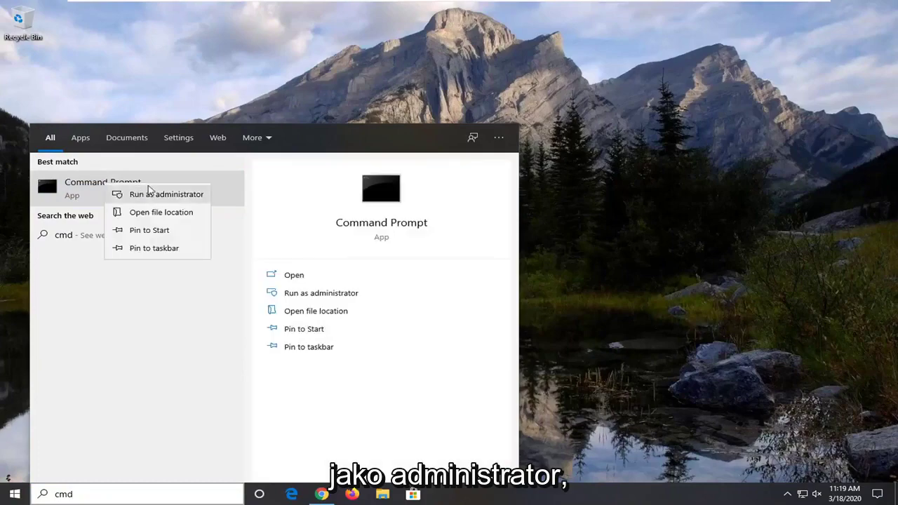
pyautogui.click(158, 195)
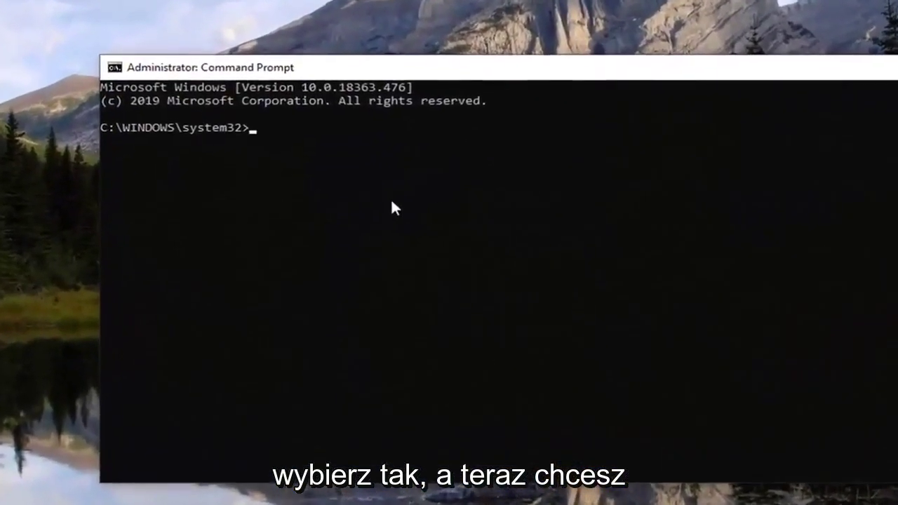
# Display the DNS resolver cache by running ipconfig/displaydns.
pyautogui.write('ipconfig/')
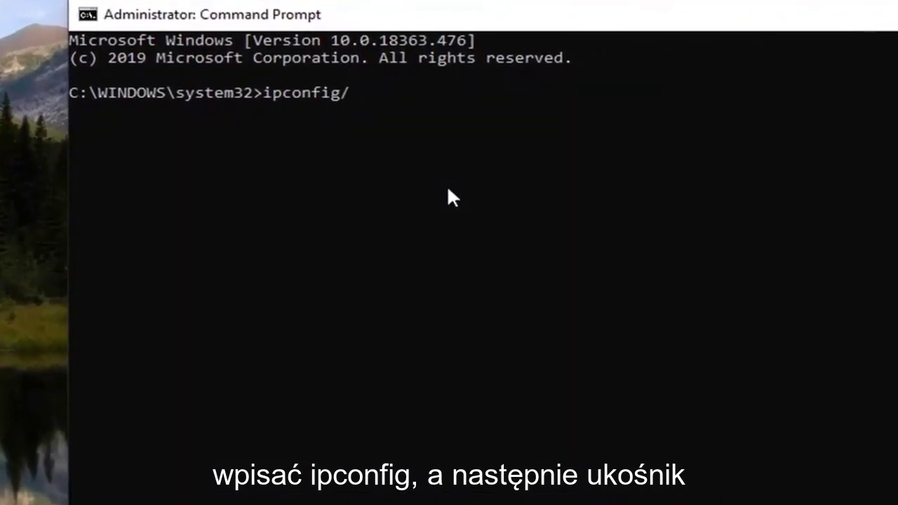
pyautogui.write('dus')
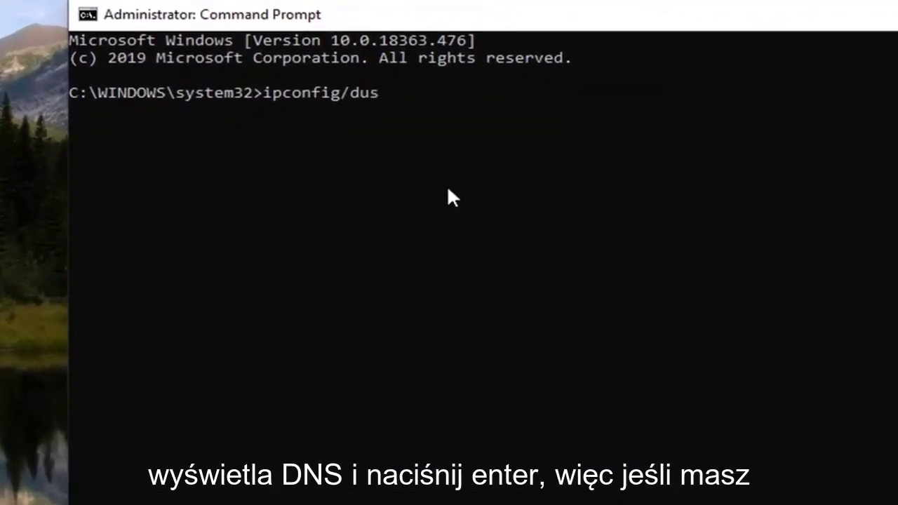
pyautogui.press('BackSpace')
pyautogui.press('BackSpace')
pyautogui.write('isplaydns')
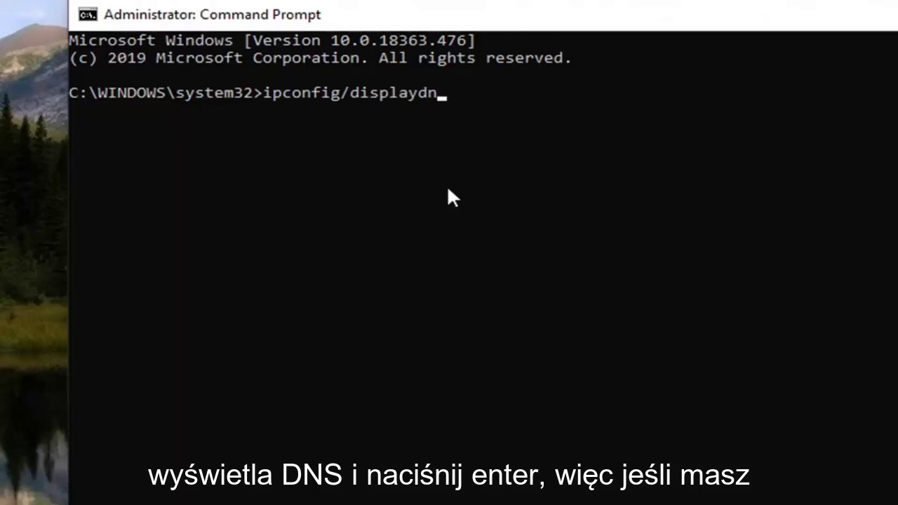
pyautogui.press('Return')
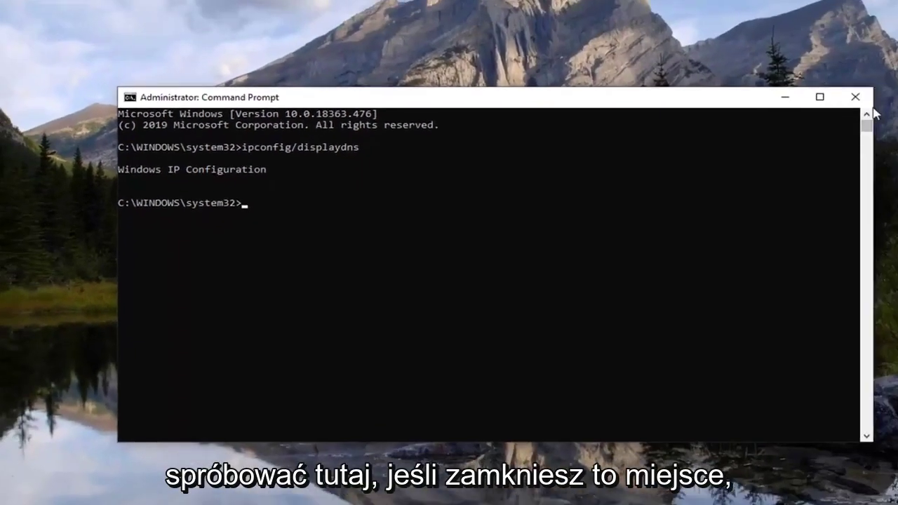
# Switch from Command Prompt to Chrome, maximize its window and open myactivity.google.com.
pyautogui.press('super+d')
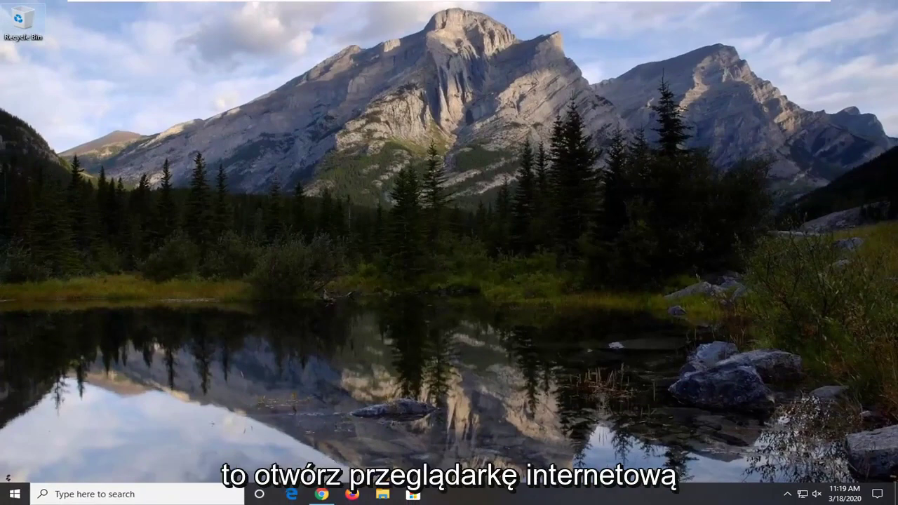
pyautogui.click(322, 494)
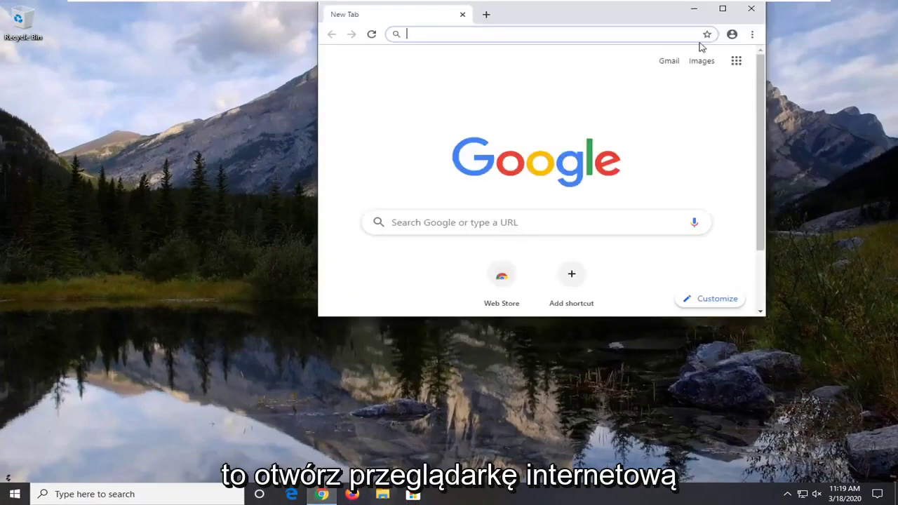
pyautogui.click(725, 10)
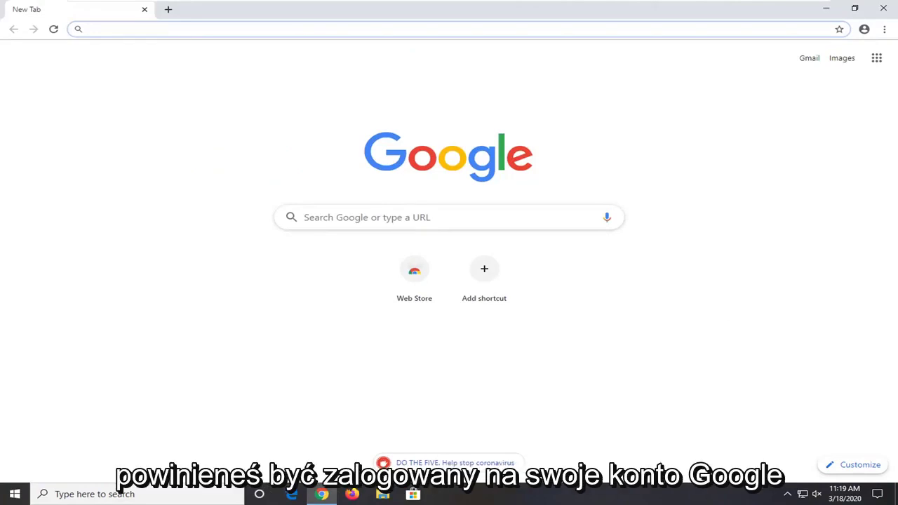
pyautogui.click(397, 29)
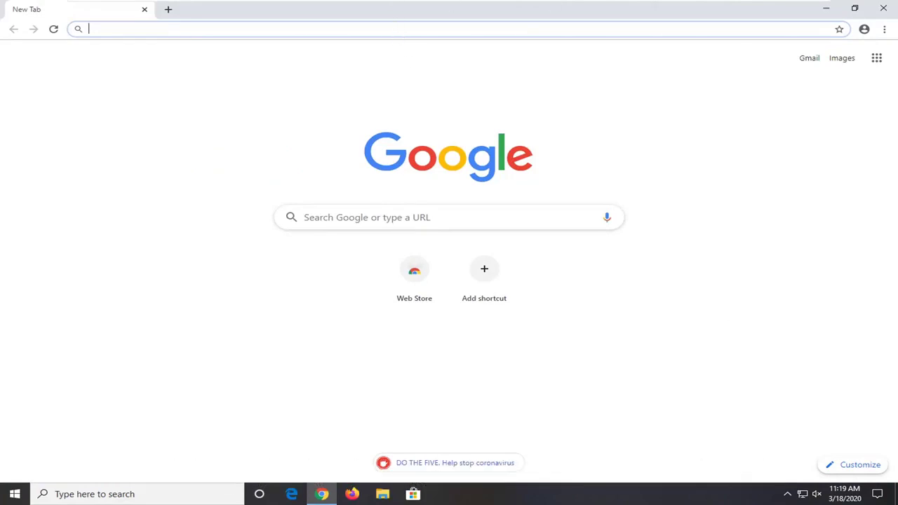
pyautogui.write('myactivity.google.com')
pyautogui.click(193, 50)
pyautogui.click(140, 31)
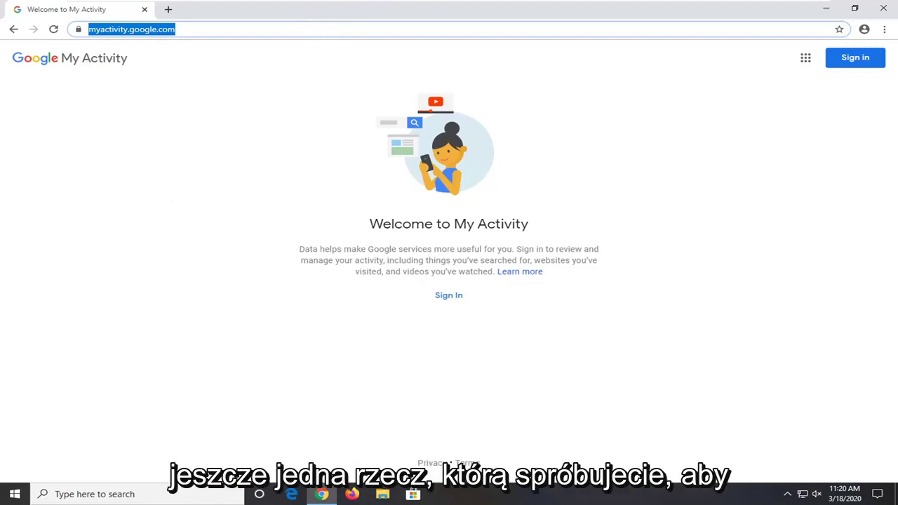
pyautogui.moveTo(204, 29); pyautogui.dragTo(10, 26)
pyautogui.write('https://www.ccleaner.com/recuva')
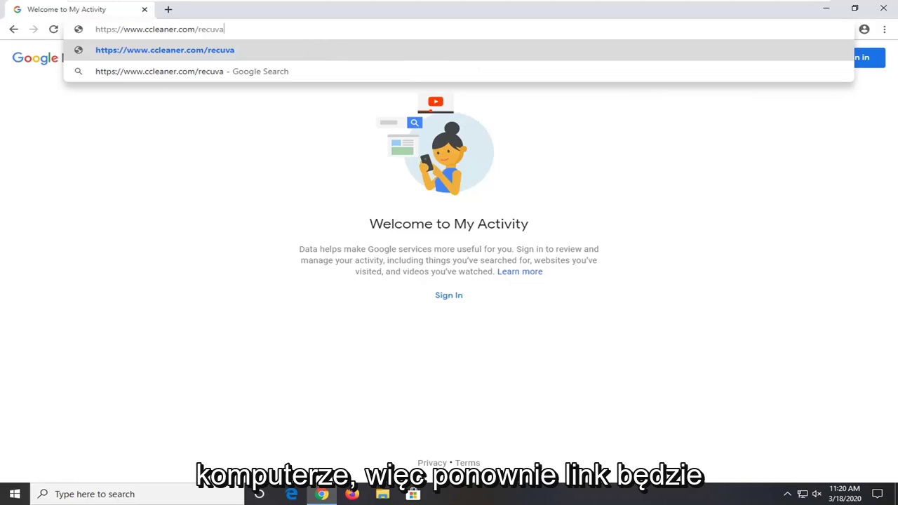
pyautogui.press('Return')
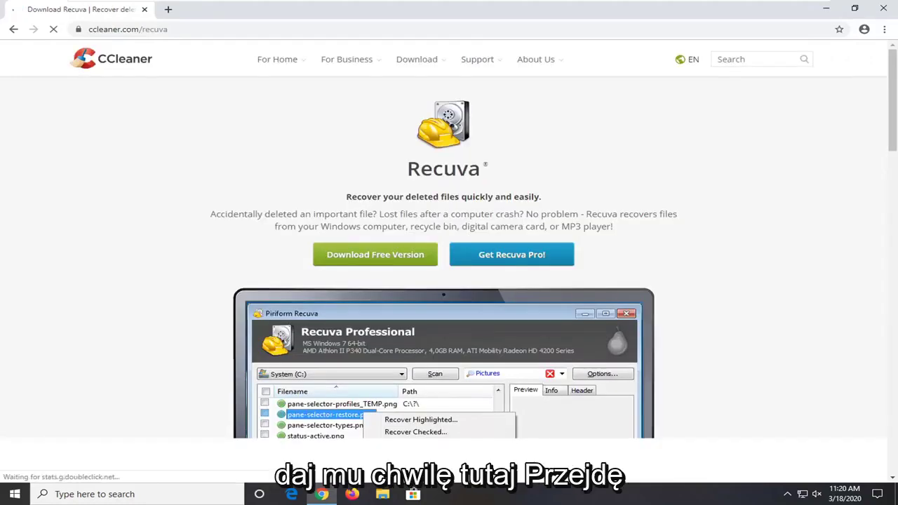
# Download the free version of Recuva from the CCleaner site.
pyautogui.click(371, 254)
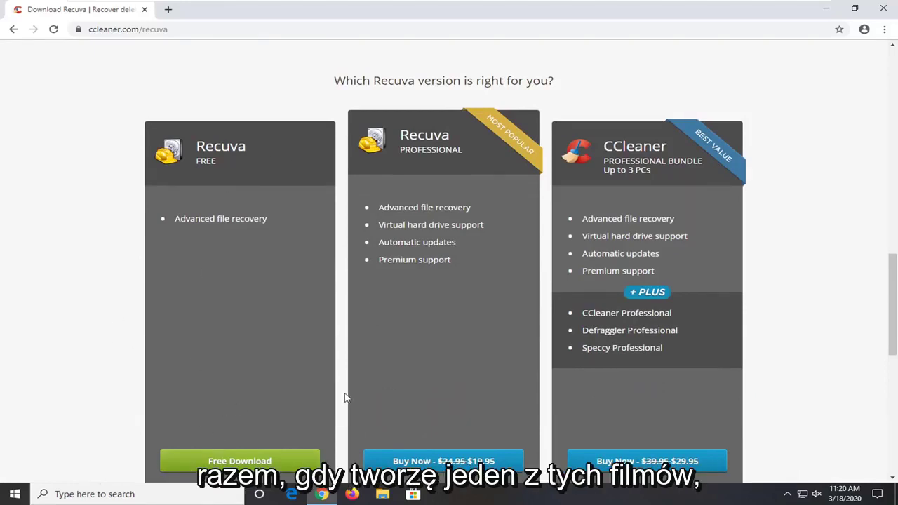
pyautogui.scroll(-1, 350, 286)
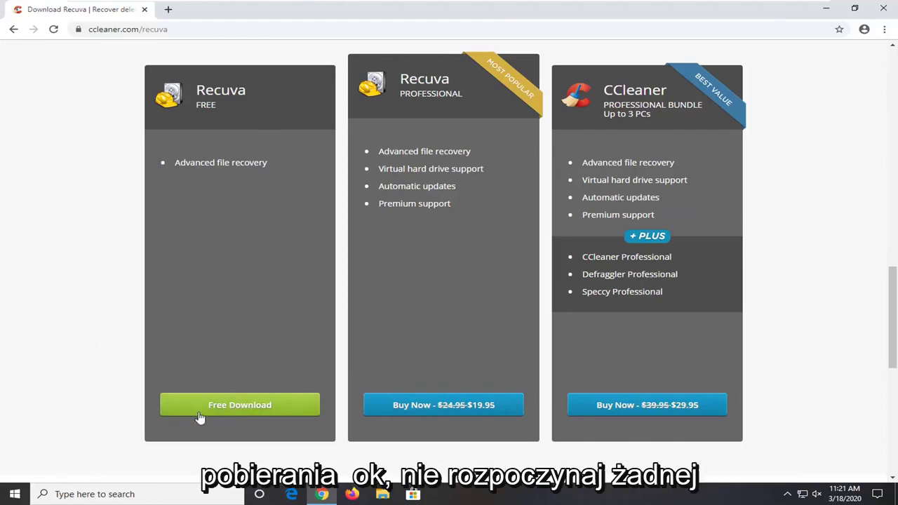
pyautogui.scroll(2, 517, 257)
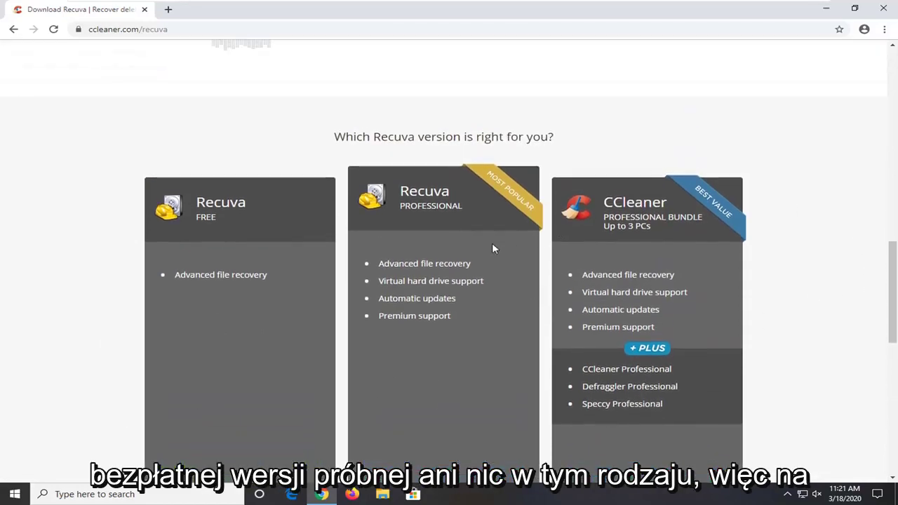
pyautogui.scroll(-2, 529, 253)
pyautogui.scroll(-1, 310, 346)
pyautogui.scroll(1, 232, 403)
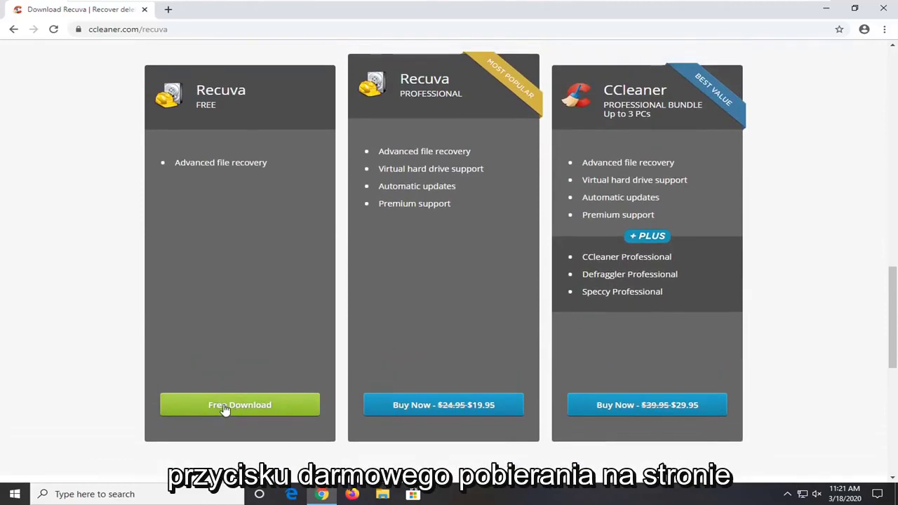
pyautogui.click(231, 407)
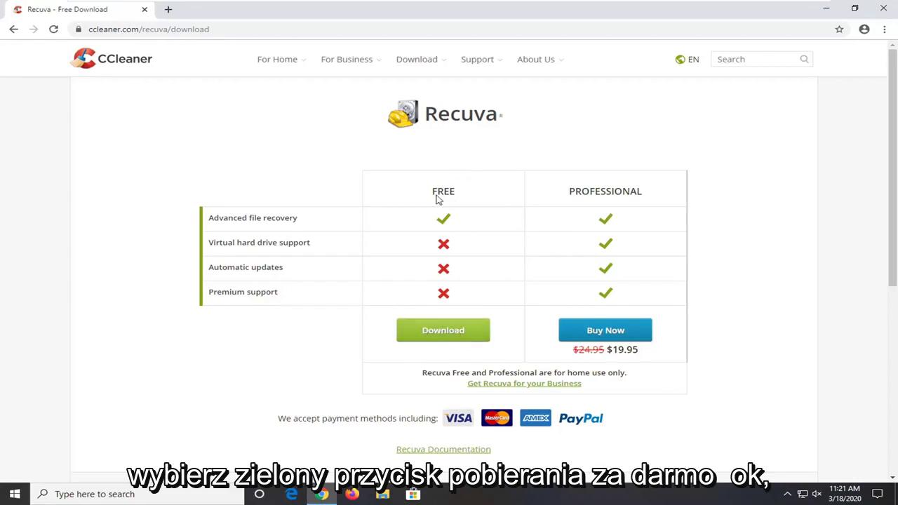
pyautogui.click(435, 336)
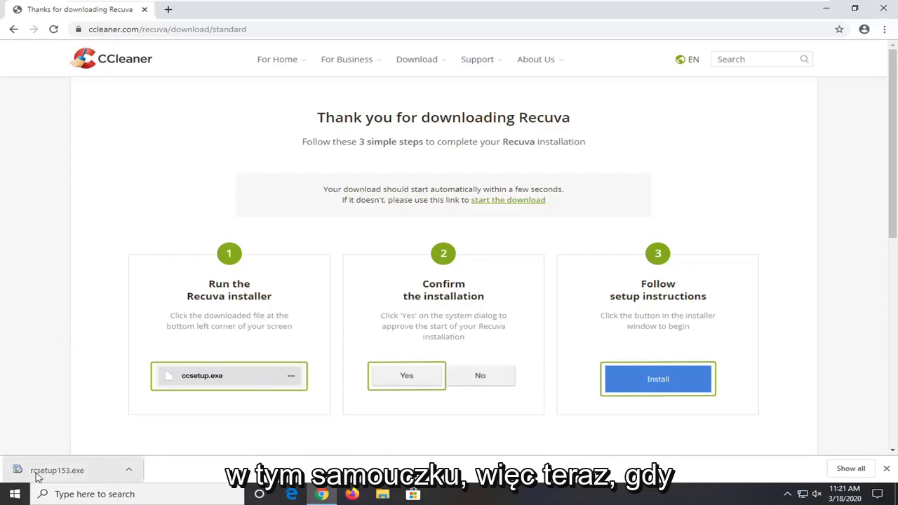
# Run the downloaded rcsetup153.exe installer, allow it to make changes to the device, and close the browser.
pyautogui.click(79, 470)
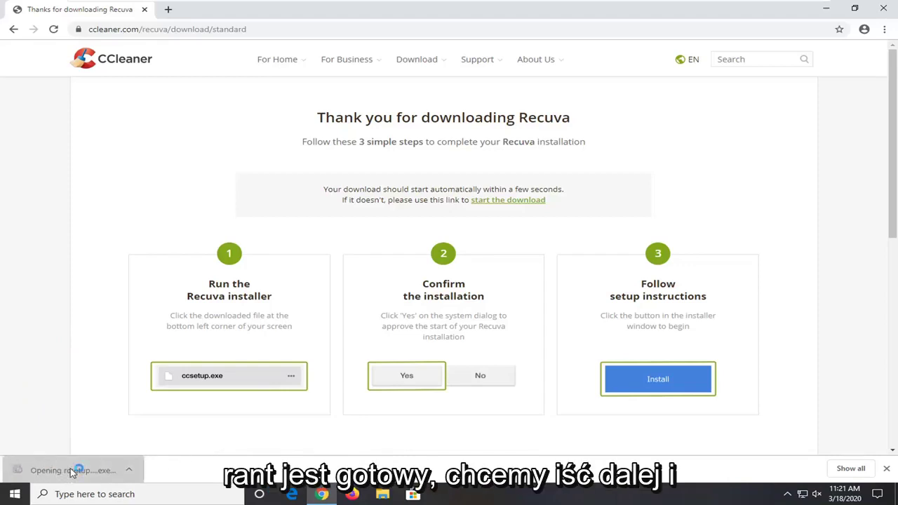
pyautogui.click(388, 324)
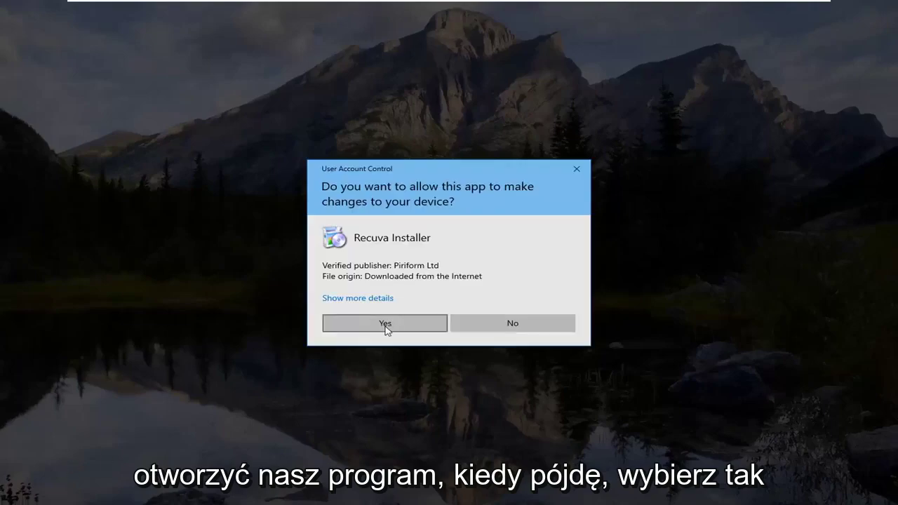
pyautogui.click(881, 12)
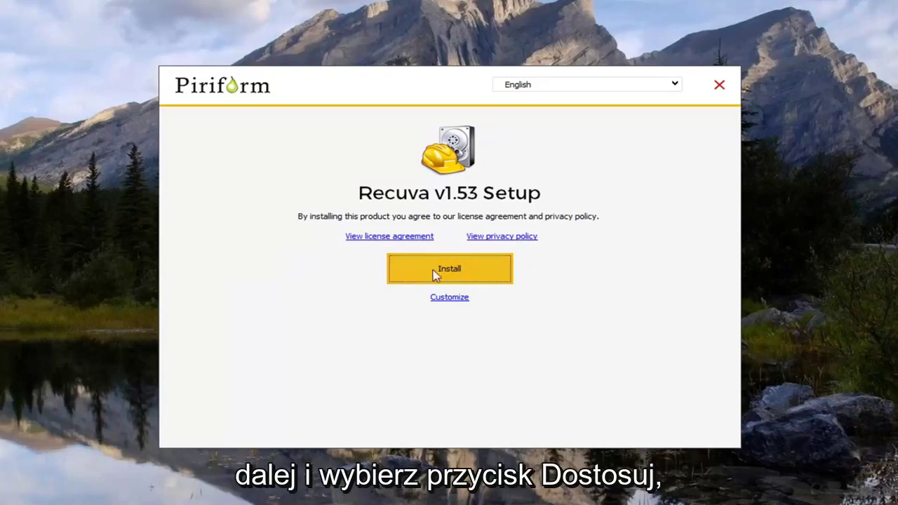
# Customize the Recuva installation to add only the desktop shortcut, install it, and run Recuva without viewing the release notes.
pyautogui.click(438, 302)
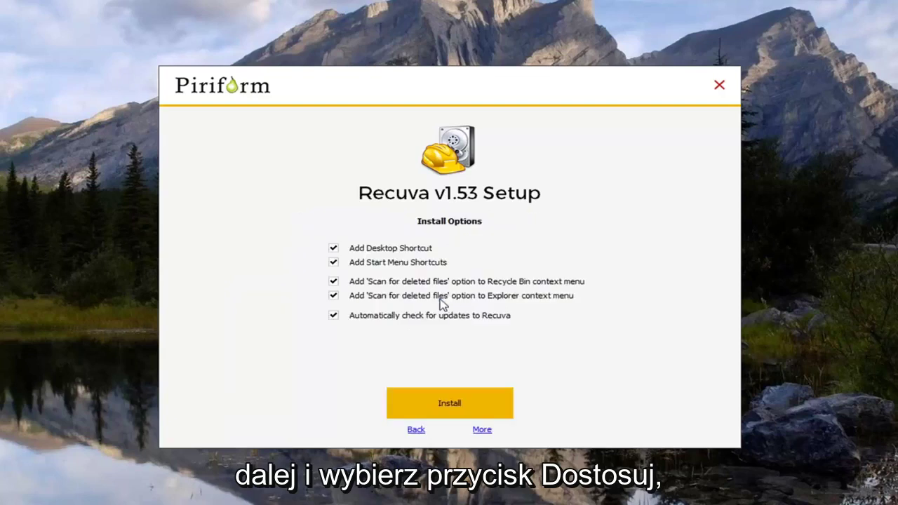
pyautogui.click(373, 316)
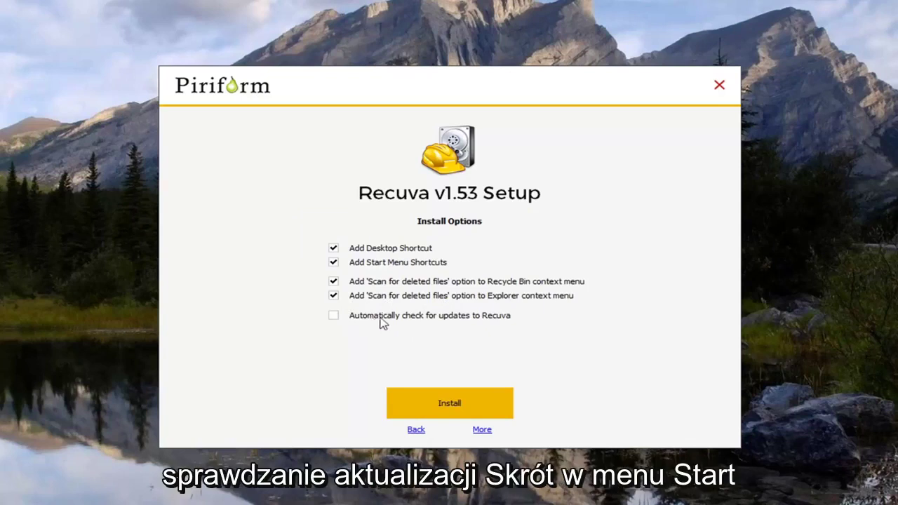
pyautogui.click(369, 268)
pyautogui.click(373, 283)
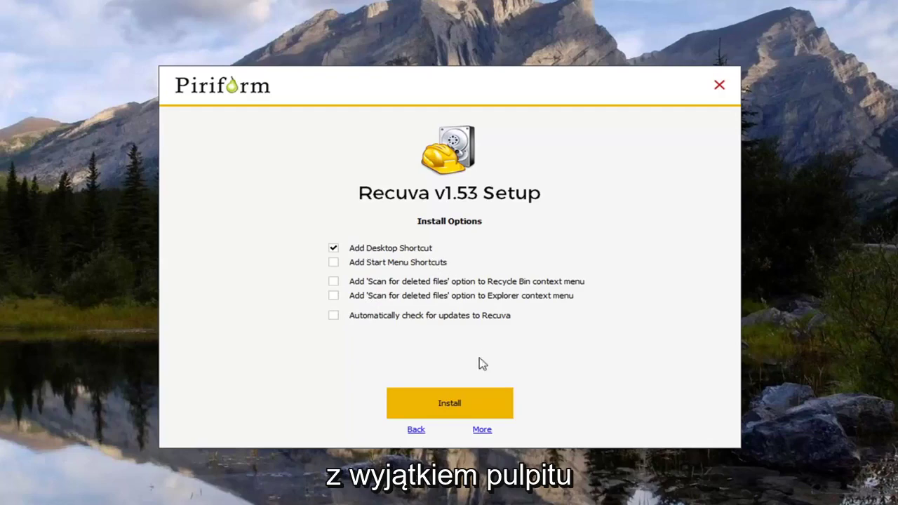
pyautogui.click(439, 405)
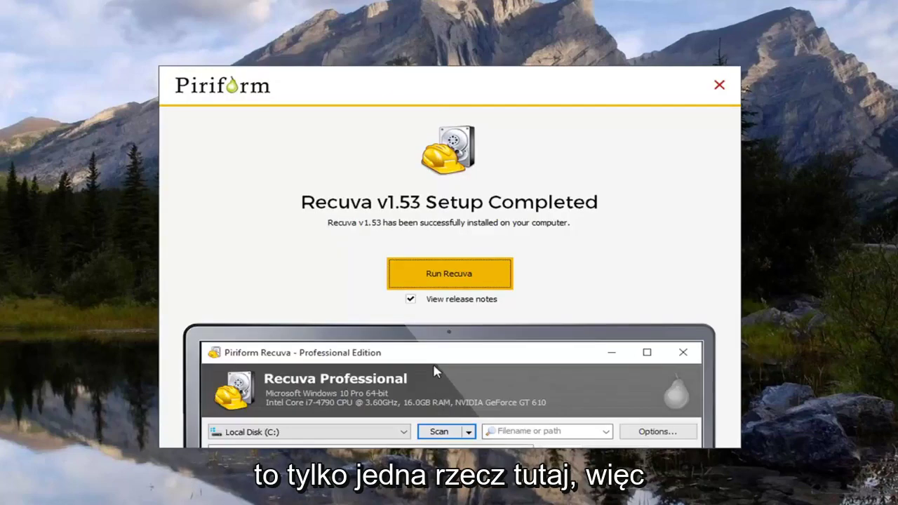
pyautogui.click(417, 301)
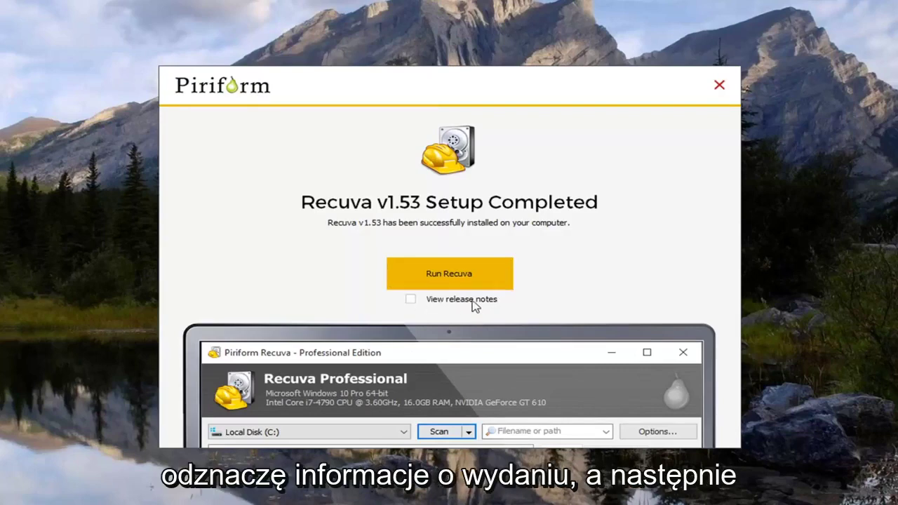
pyautogui.click(452, 281)
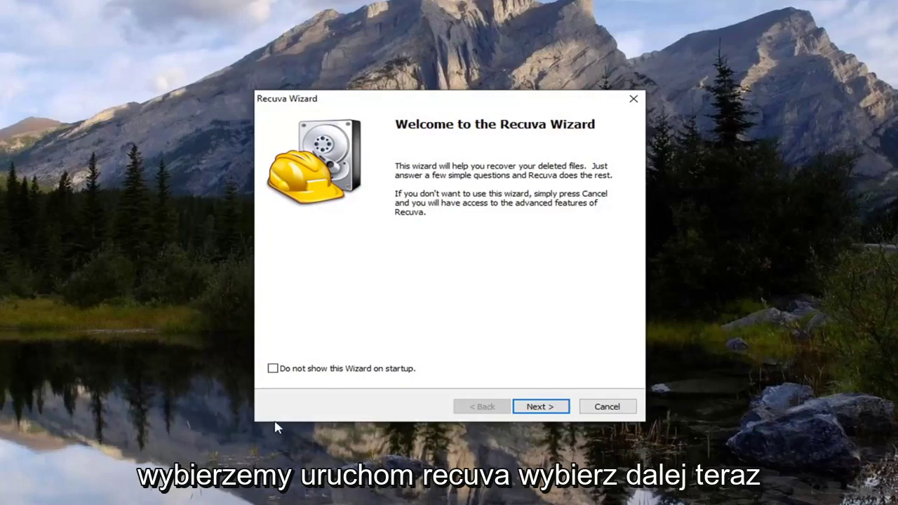
# Set the Recuva wizard to recover all files and to search in a specific location.
pyautogui.click(537, 411)
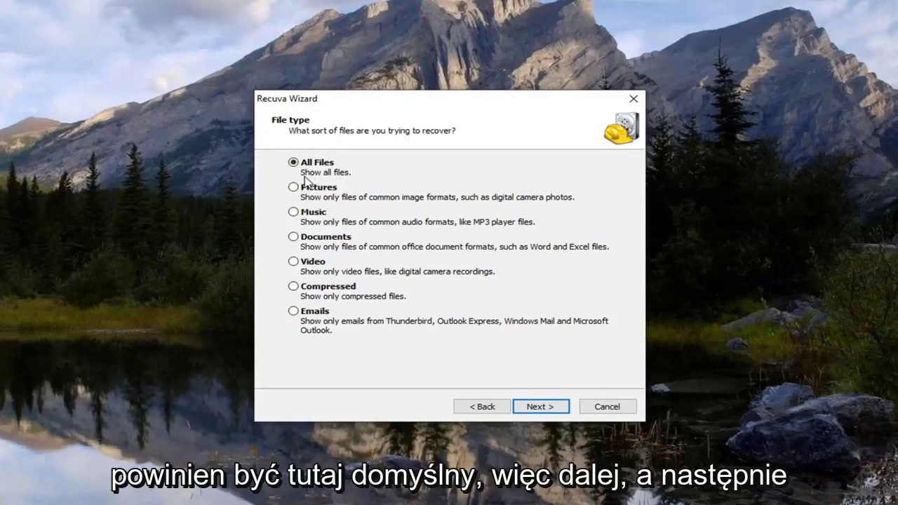
pyautogui.click(528, 414)
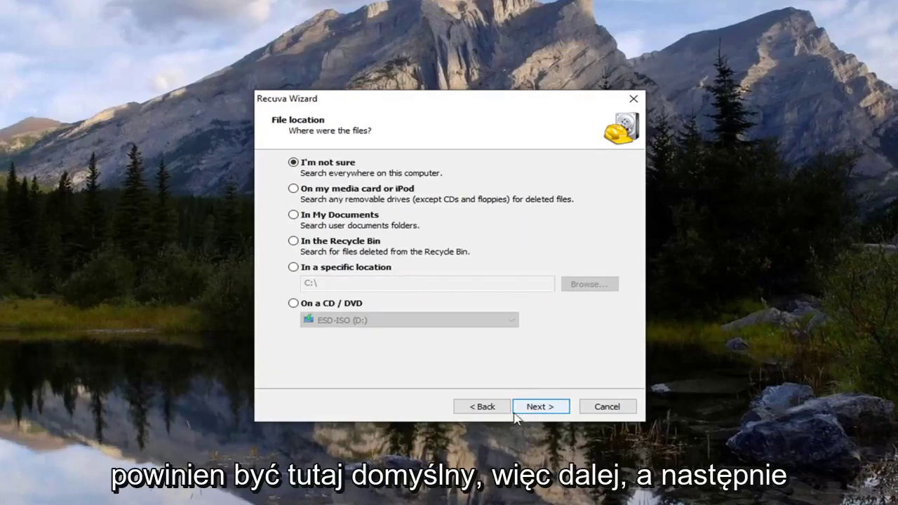
pyautogui.click(292, 268)
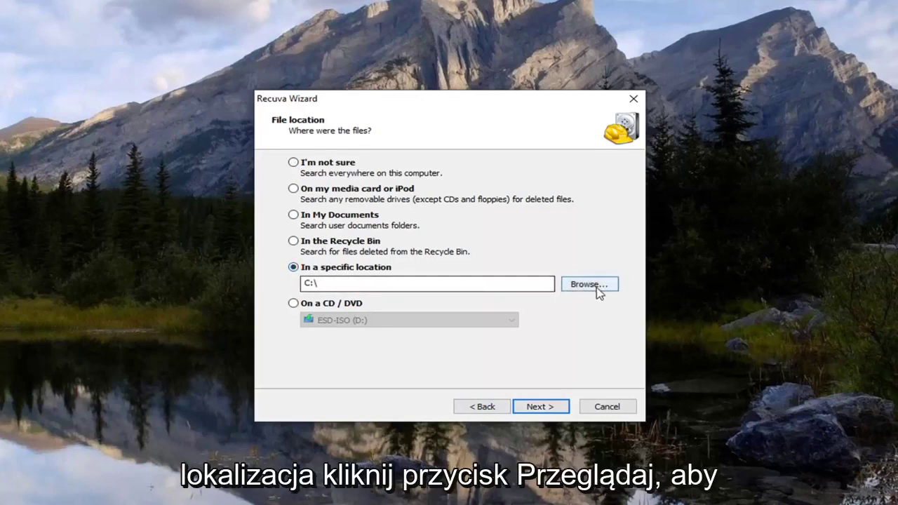
# Browse to the MDTech folder under Users on Local Disk (C:) and look for its AppData folder.
pyautogui.click(589, 289)
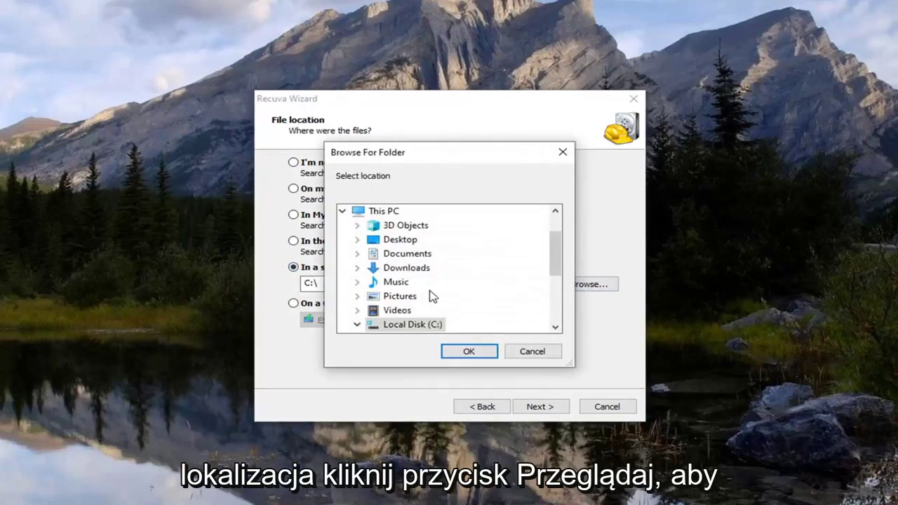
pyautogui.scroll(-1, 416, 306)
pyautogui.click(400, 284)
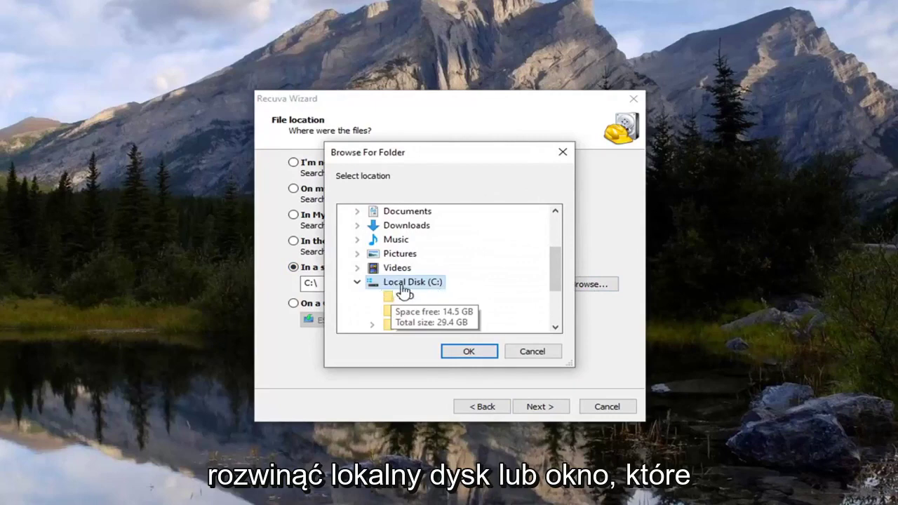
pyautogui.scroll(-2, 421, 294)
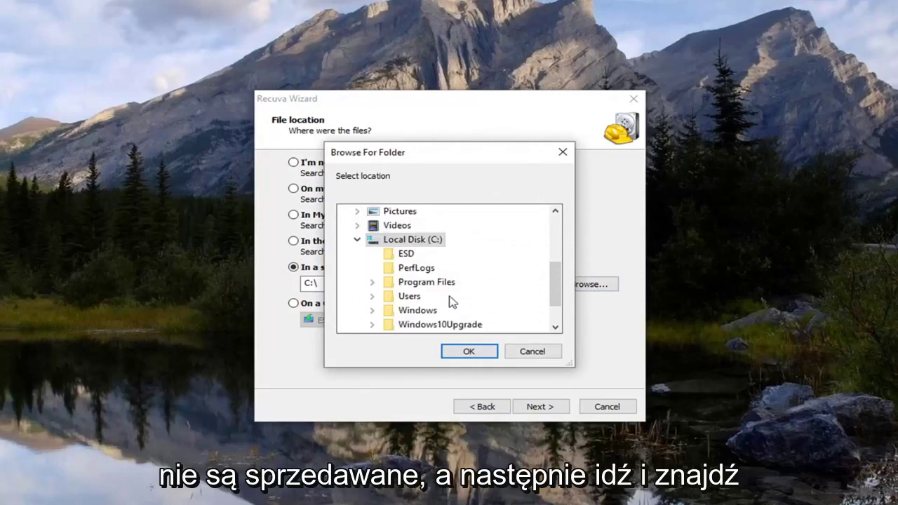
pyautogui.doubleClick(404, 254)
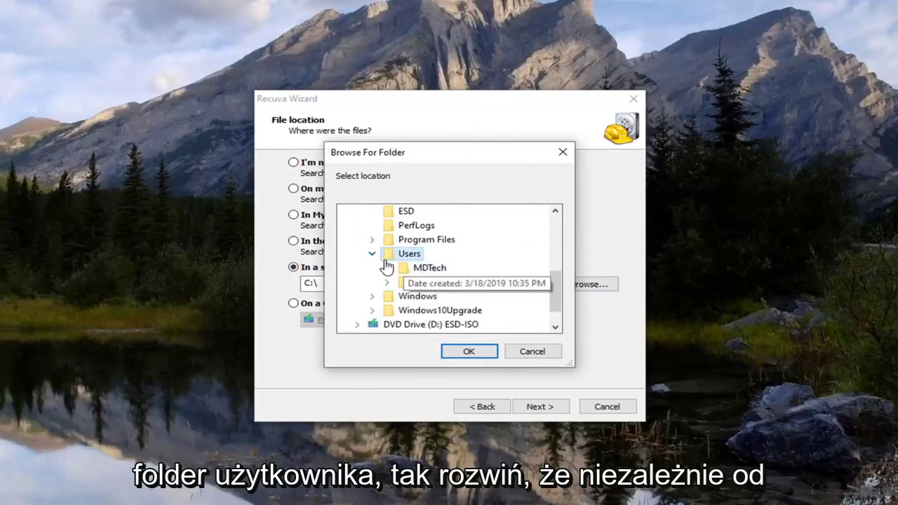
pyautogui.doubleClick(423, 270)
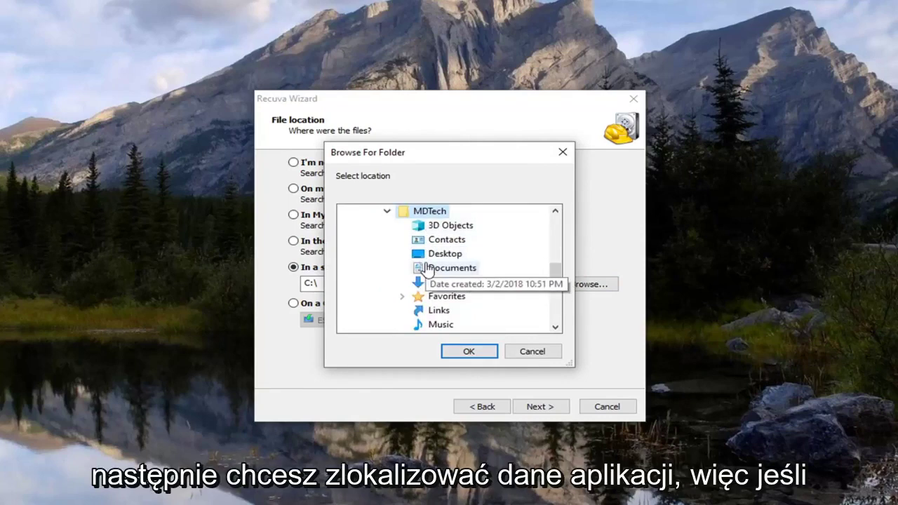
pyautogui.scroll(-2, 459, 281)
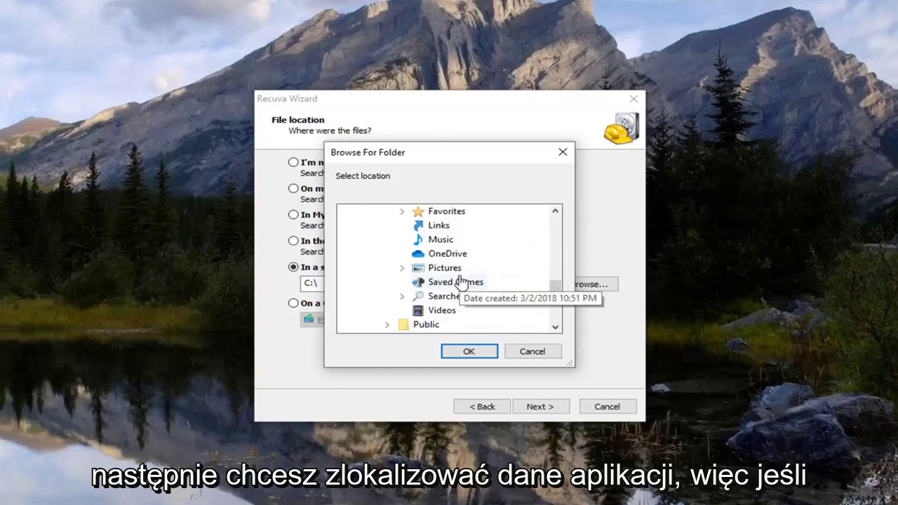
pyautogui.scroll(2, 462, 281)
pyautogui.scroll(1, 461, 282)
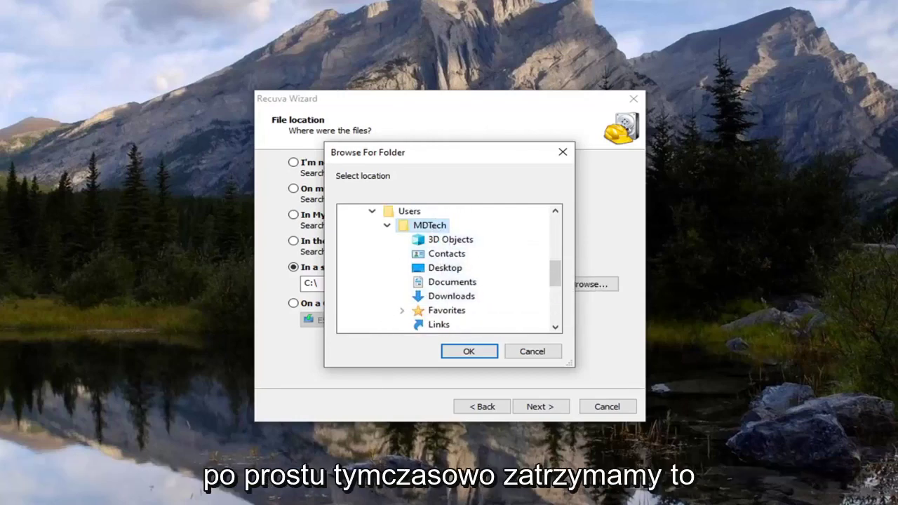
# Open File Explorer, turn on the display of hidden items, and close the window.
pyautogui.press('super')
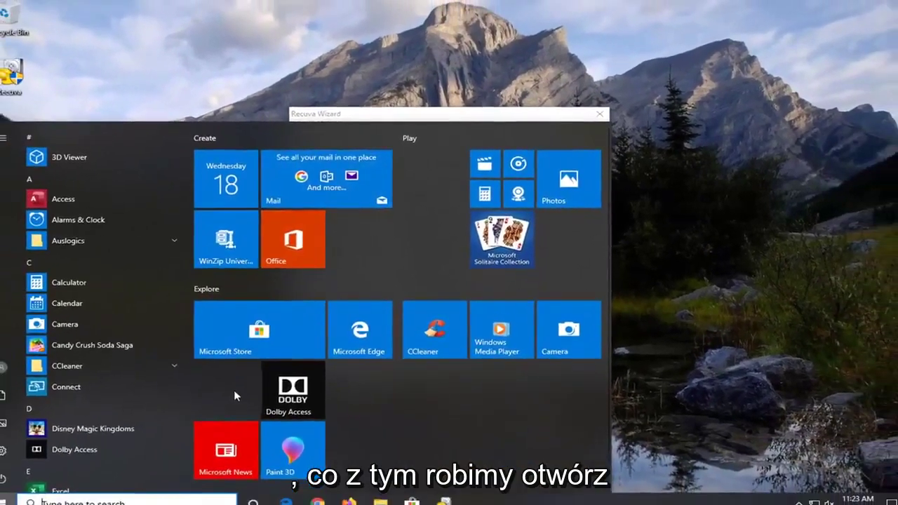
pyautogui.write('file e')
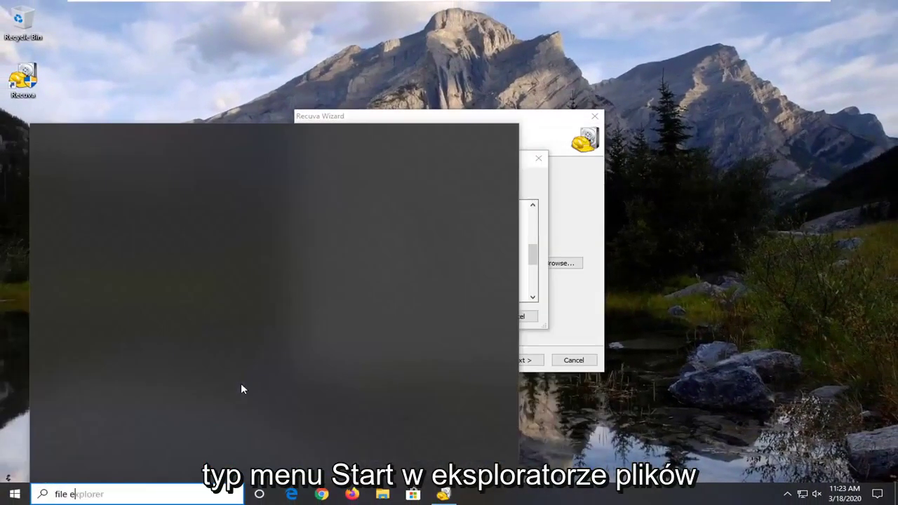
pyautogui.write('xplorer')
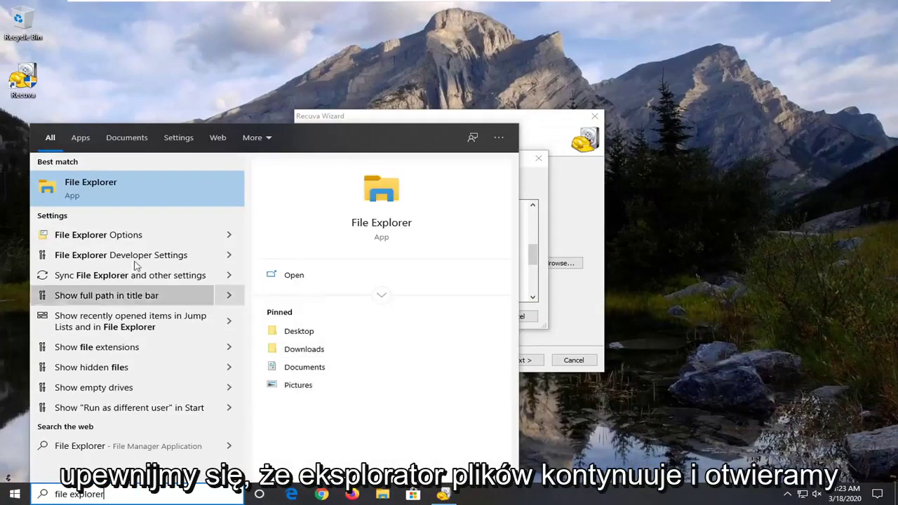
pyautogui.click(118, 194)
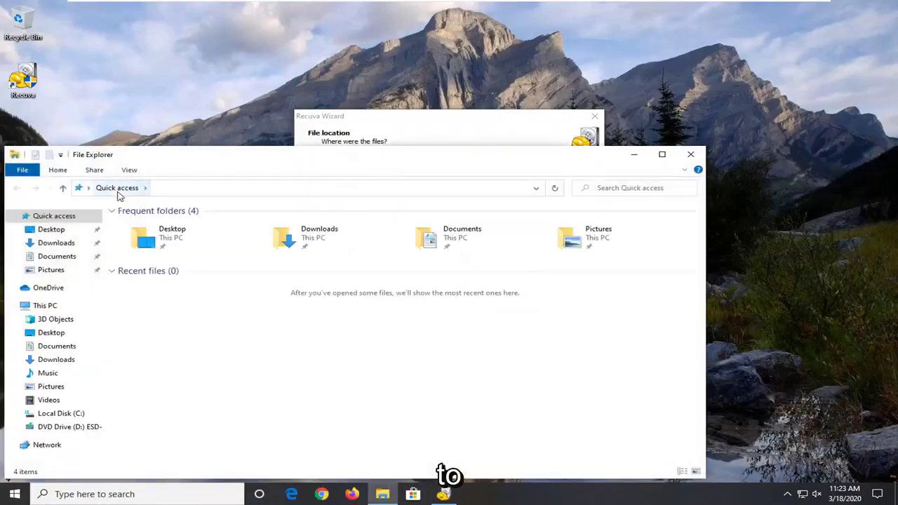
pyautogui.moveTo(279, 162); pyautogui.dragTo(382, 97)
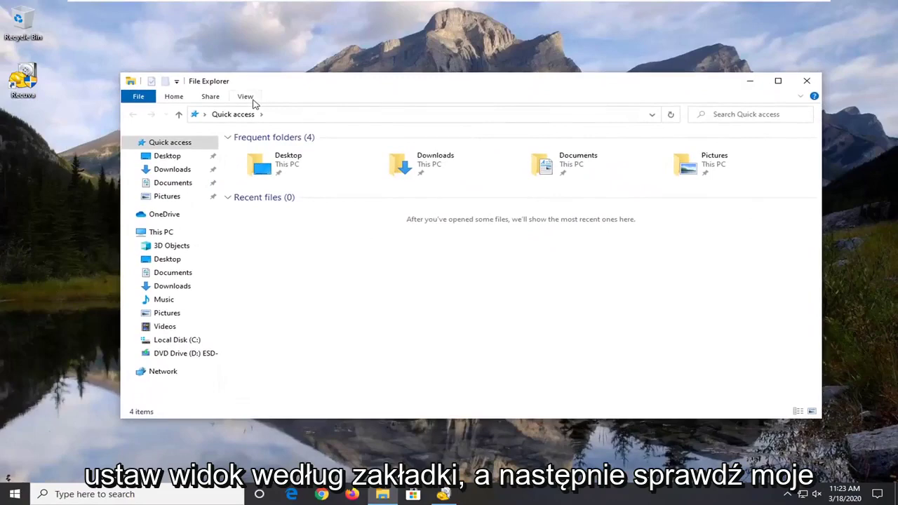
pyautogui.click(246, 97)
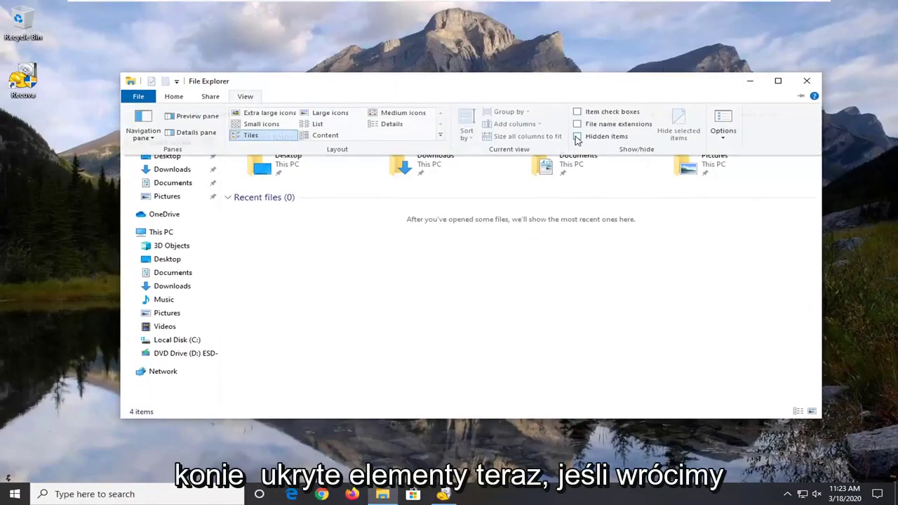
pyautogui.click(577, 138)
pyautogui.click(807, 80)
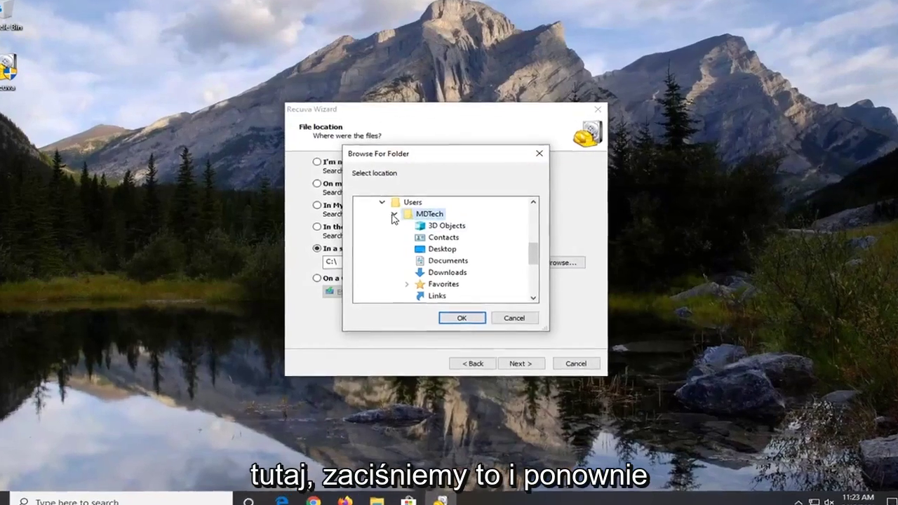
# Collapse and re-expand the MDTech folder to look for AppData, and cancel the folder selection.
pyautogui.click(398, 217)
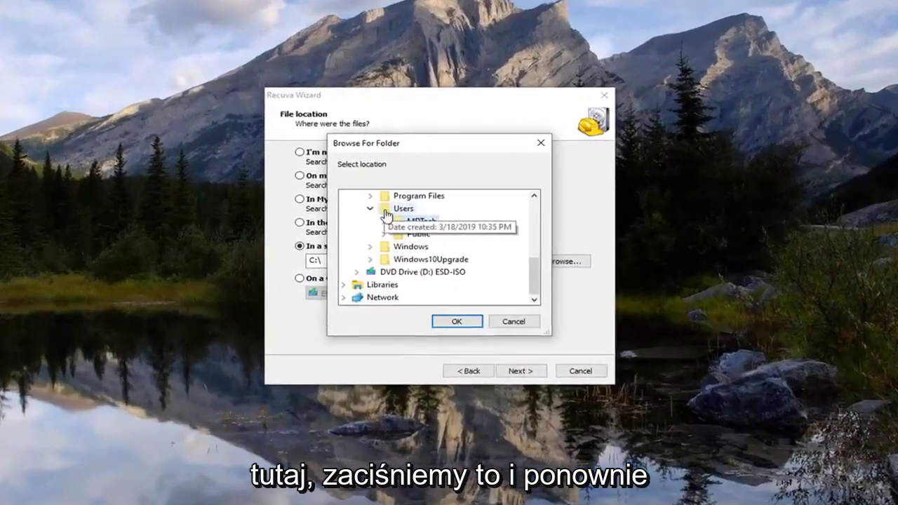
pyautogui.click(396, 228)
pyautogui.scroll(-4, 494, 236)
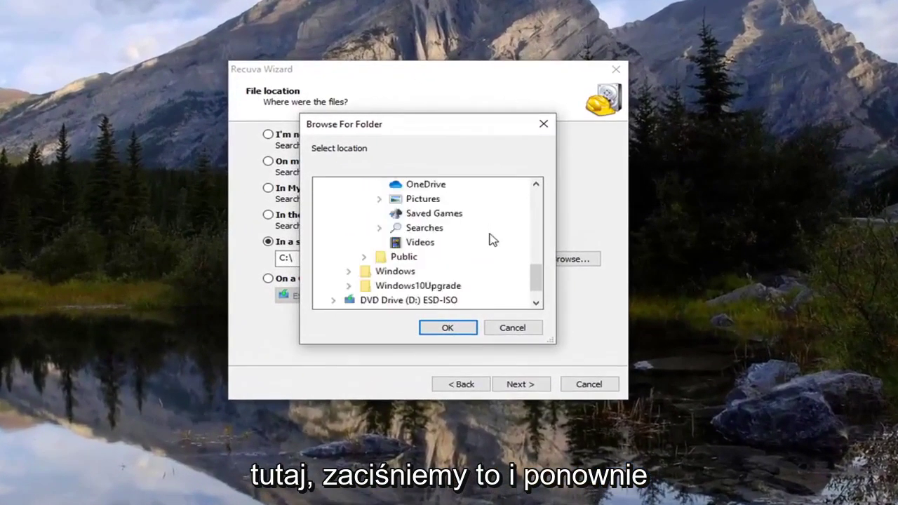
pyautogui.scroll(5, 483, 244)
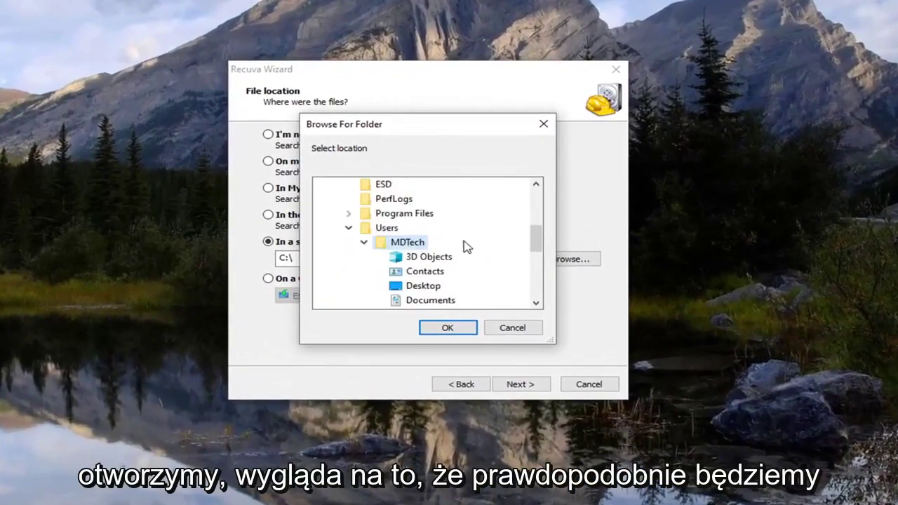
pyautogui.scroll(4, 466, 249)
pyautogui.scroll(-3, 467, 291)
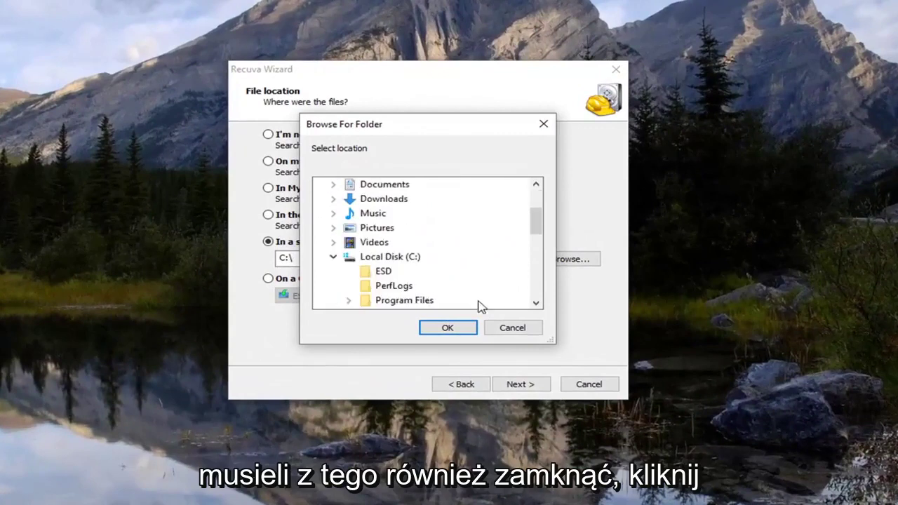
pyautogui.click(516, 331)
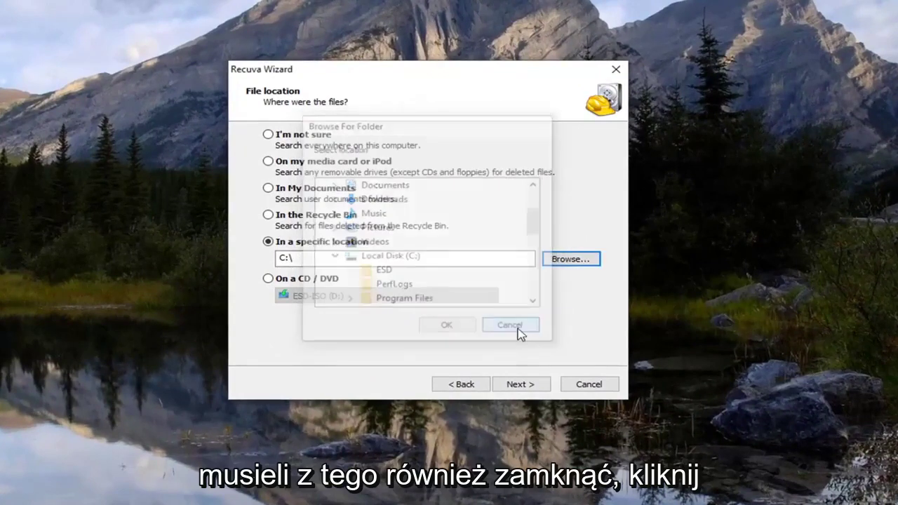
# Browse for the search location again and set it to C:\Users\MDTech\AppData\Local\Google.
pyautogui.click(567, 261)
pyautogui.scroll(-2, 438, 251)
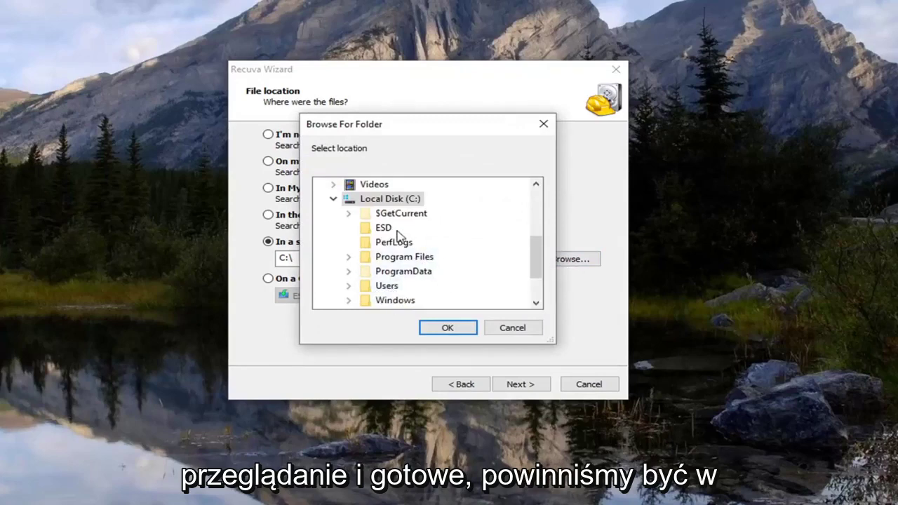
pyautogui.scroll(-1, 395, 235)
pyautogui.scroll(3, 393, 211)
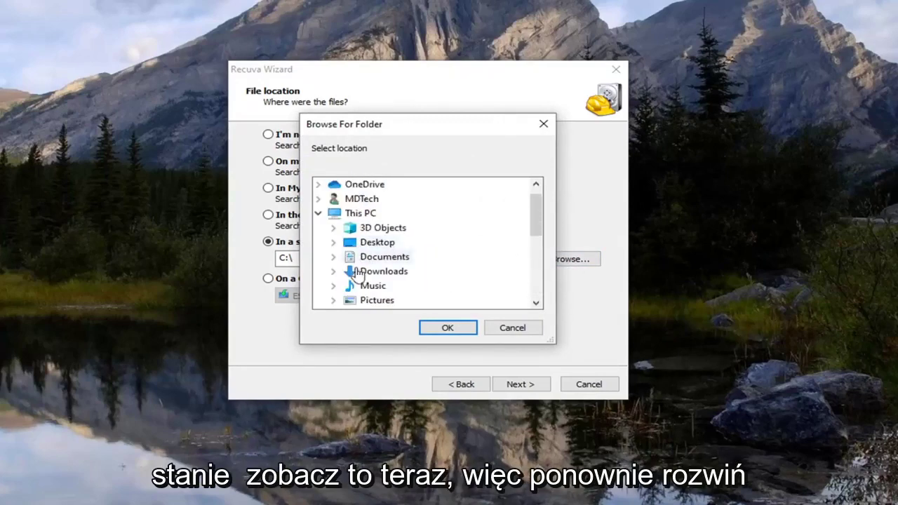
pyautogui.scroll(-1, 379, 274)
pyautogui.scroll(-2, 393, 281)
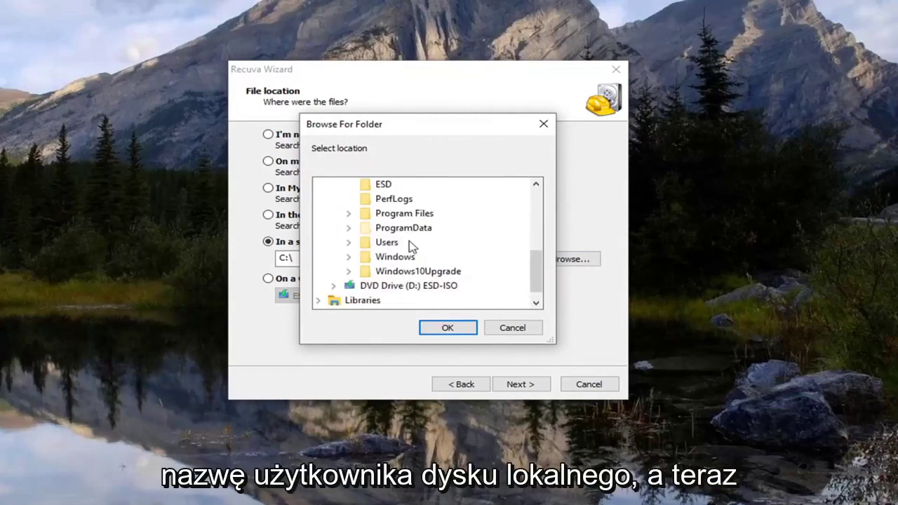
pyautogui.click(349, 242)
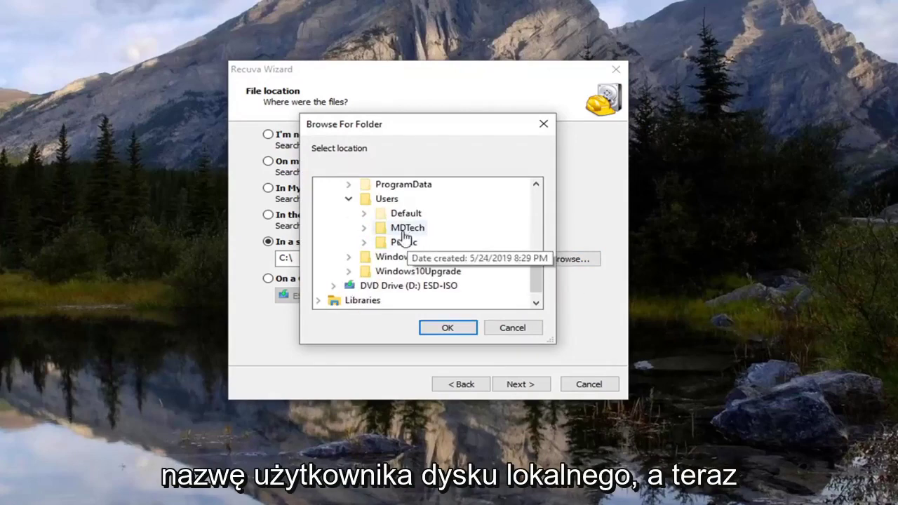
pyautogui.click(405, 231)
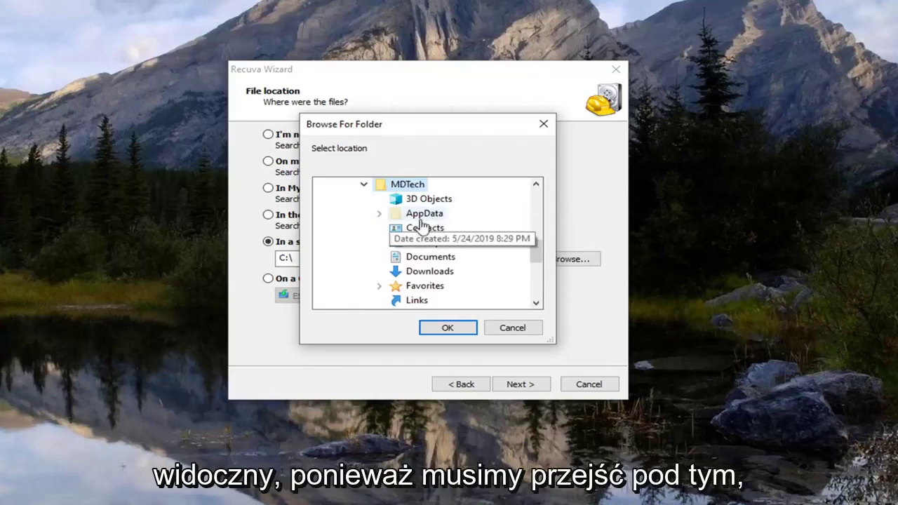
pyautogui.doubleClick(397, 215)
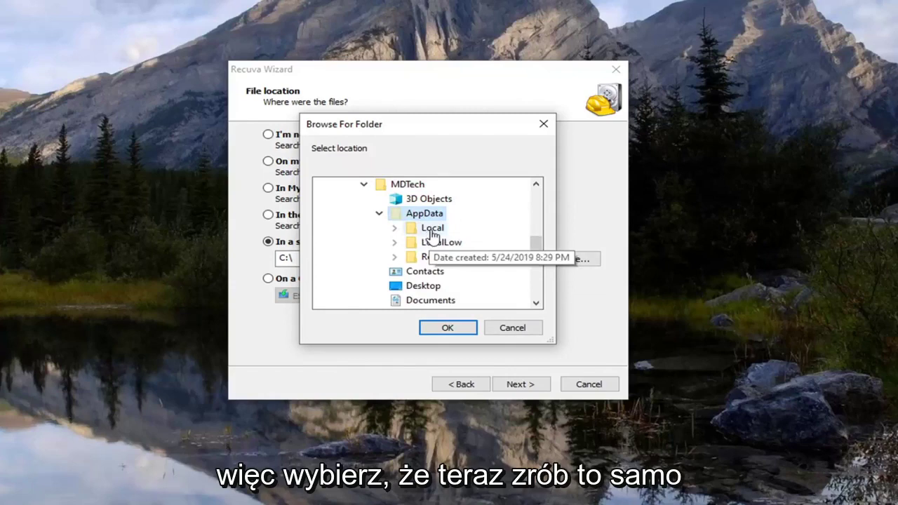
pyautogui.doubleClick(430, 228)
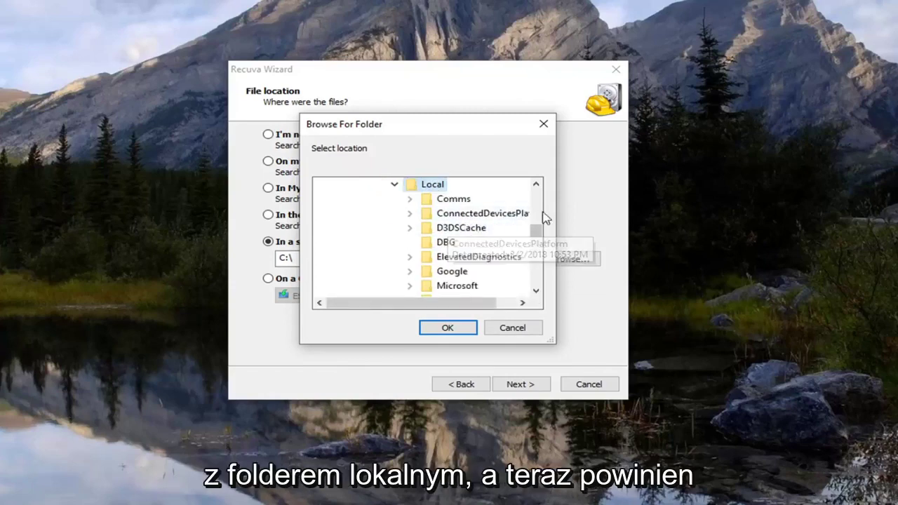
pyautogui.doubleClick(443, 274)
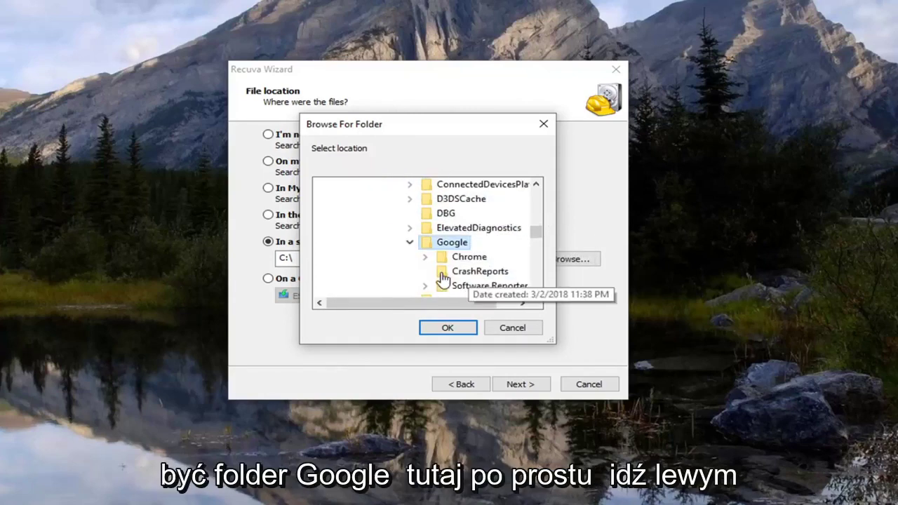
pyautogui.click(450, 329)
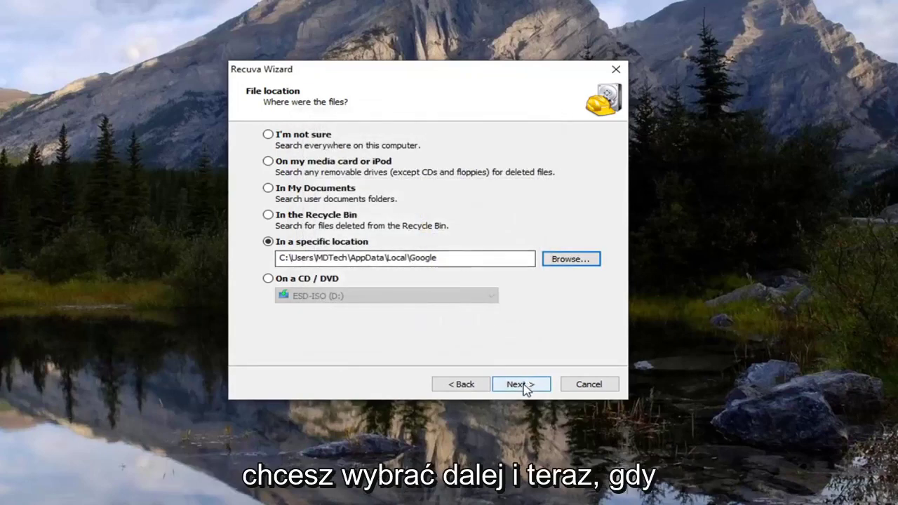
# Start the file search without Deep Scan, and look through the found files with the Filename column widened.
pyautogui.click(520, 385)
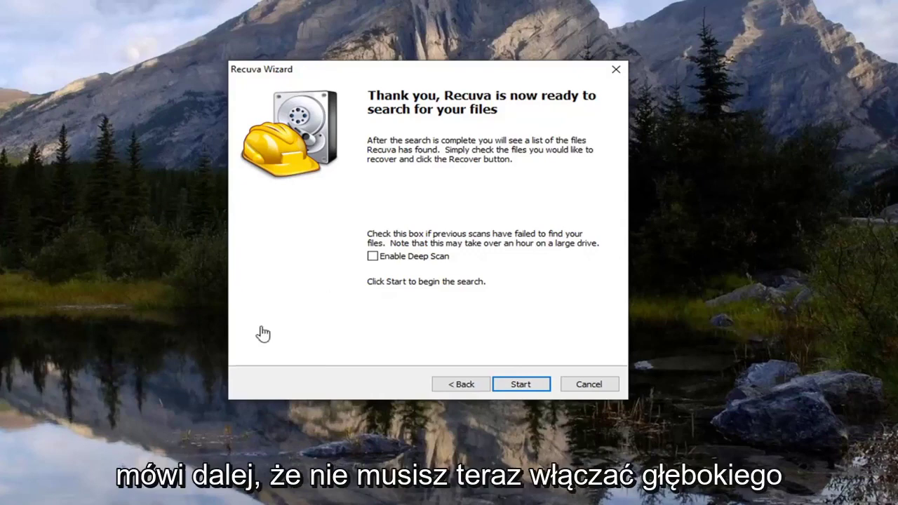
pyautogui.click(519, 386)
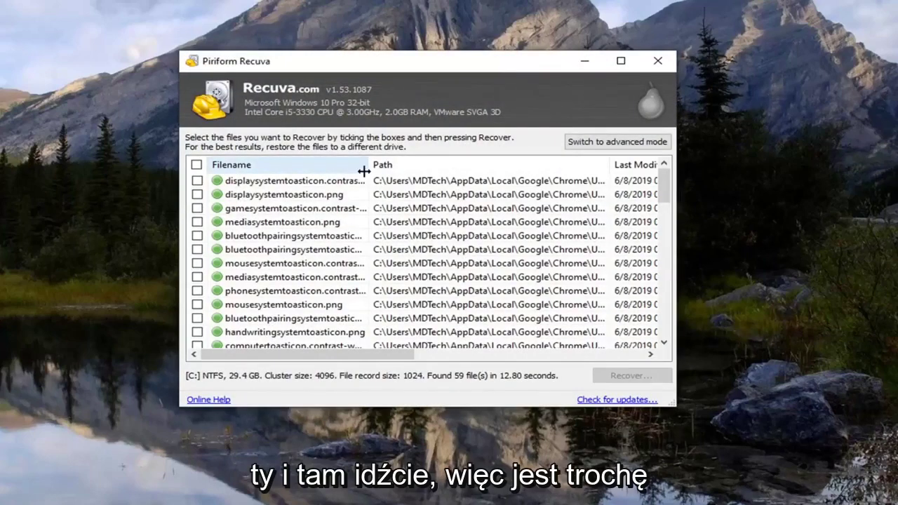
pyautogui.moveTo(367, 167); pyautogui.dragTo(447, 179)
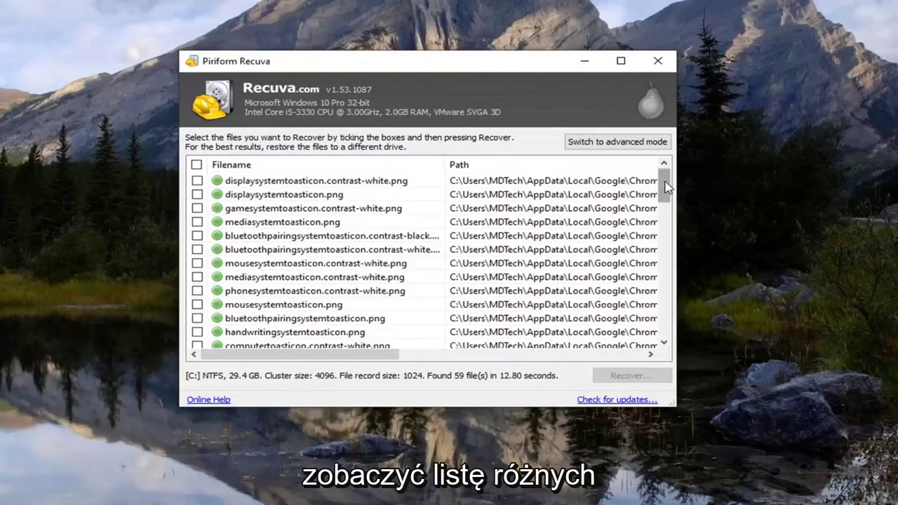
pyautogui.moveTo(667, 186); pyautogui.dragTo(635, 331)
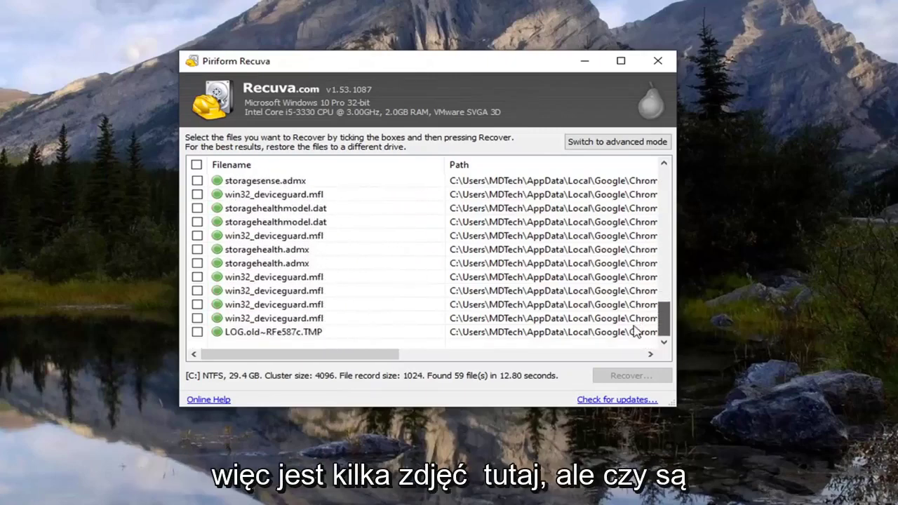
# Check the full list of found files for recently saved web pages or browsing history, and close the file recovery window.
pyautogui.scroll(9, 258, 273)
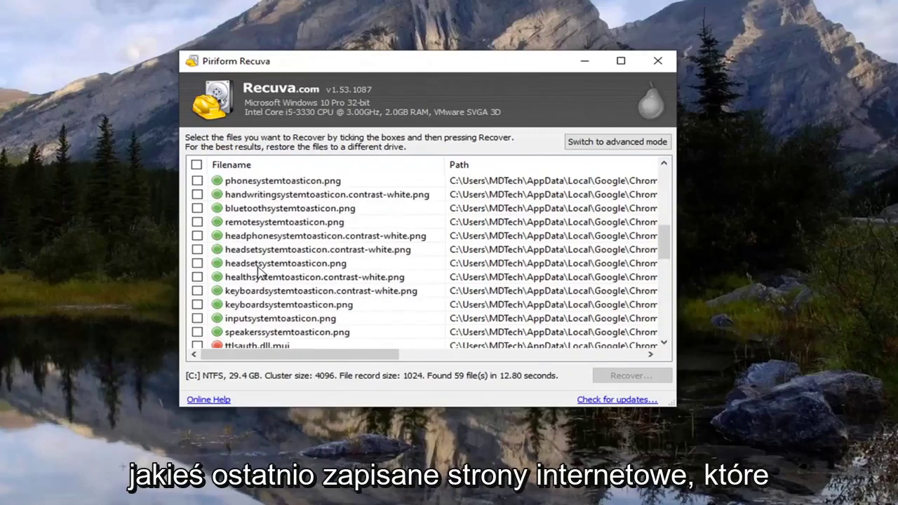
pyautogui.scroll(7, 258, 268)
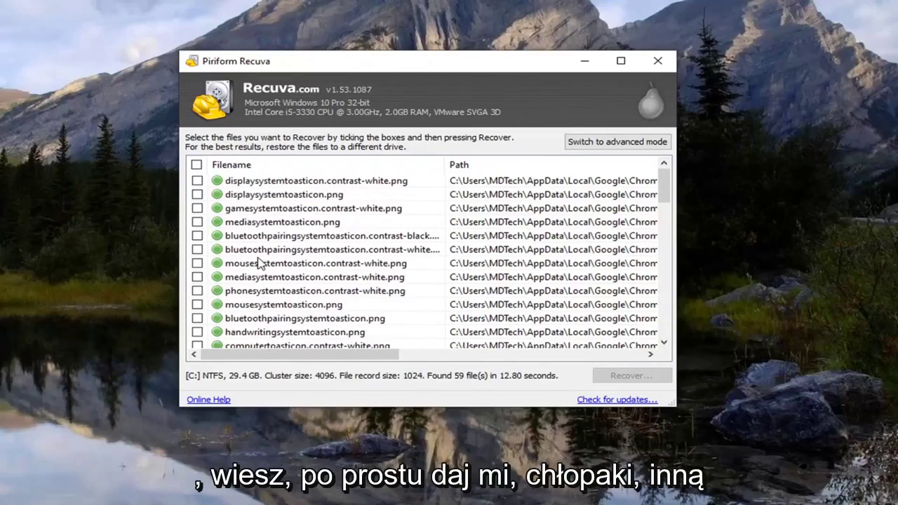
pyautogui.scroll(-4, 366, 224)
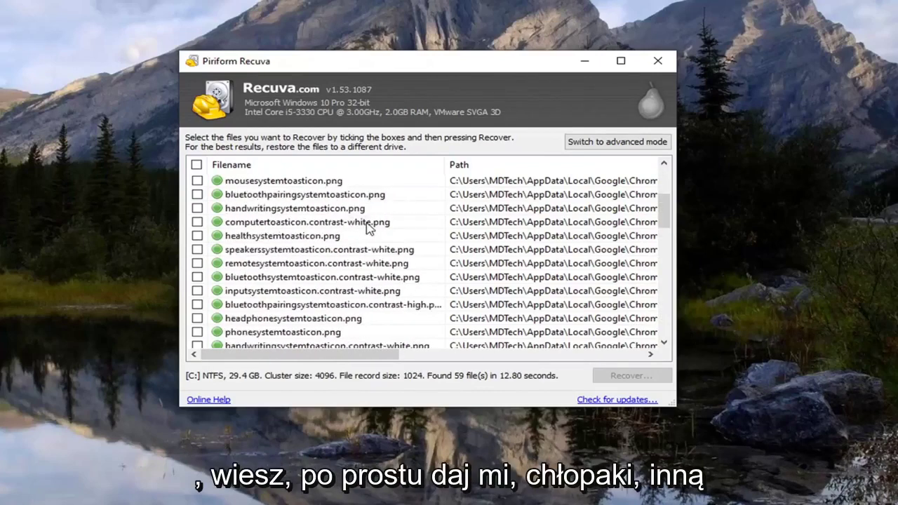
pyautogui.scroll(-3, 366, 225)
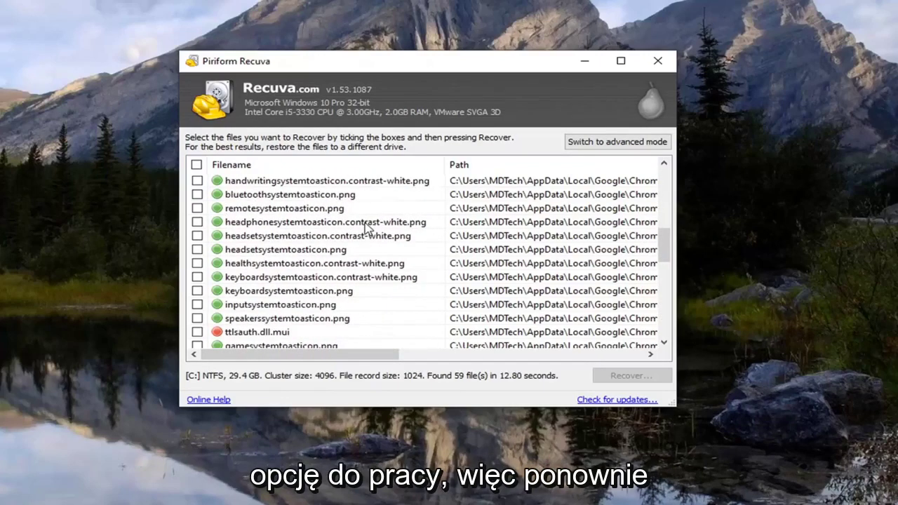
pyautogui.scroll(-8, 366, 226)
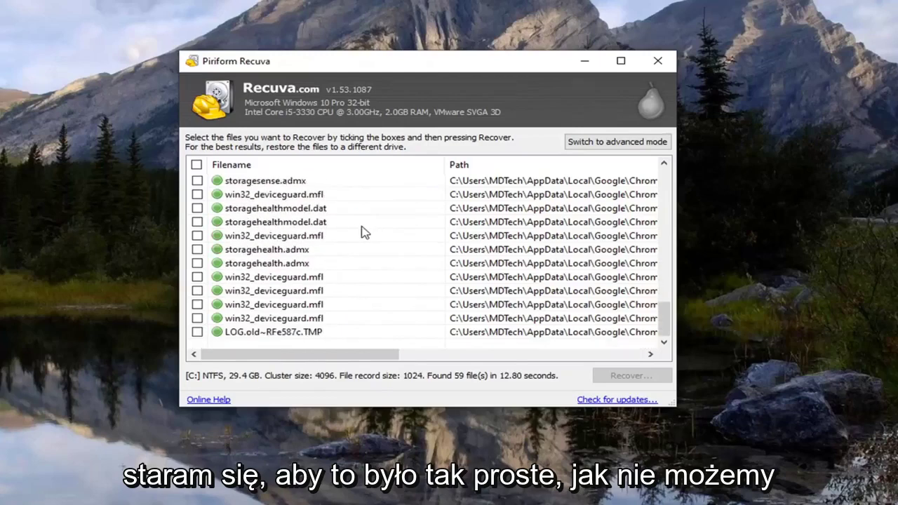
pyautogui.scroll(15, 393, 222)
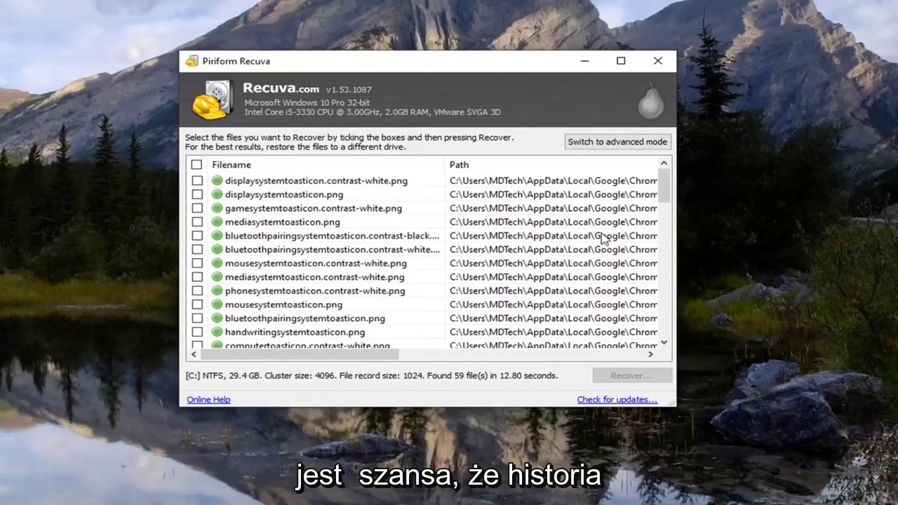
pyautogui.moveTo(664, 183); pyautogui.dragTo(665, 165)
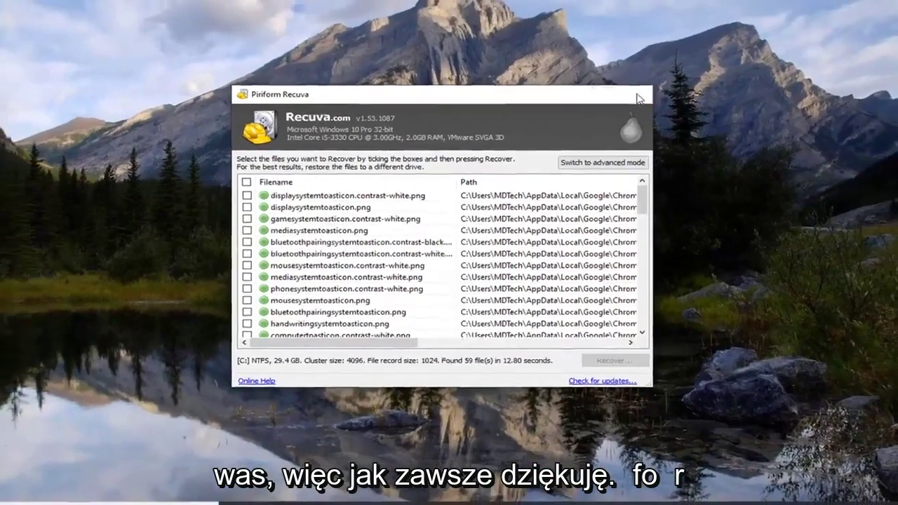
pyautogui.click(647, 77)
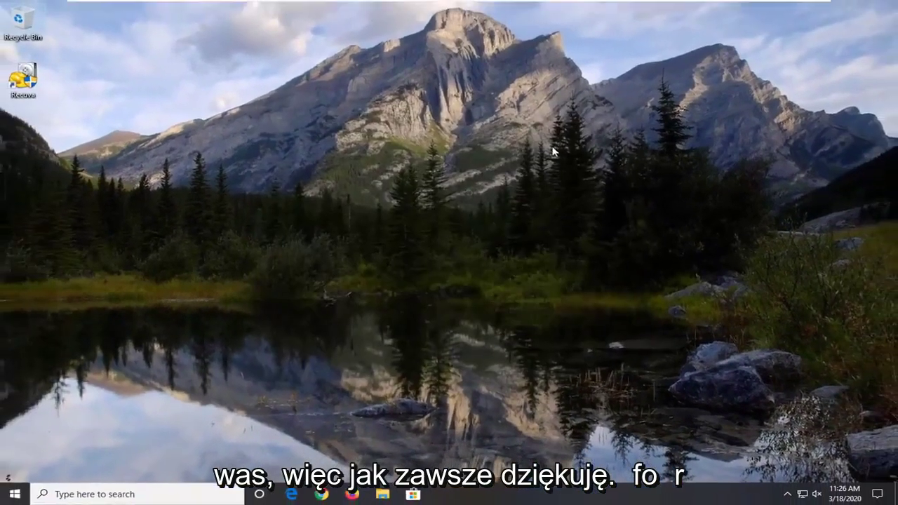